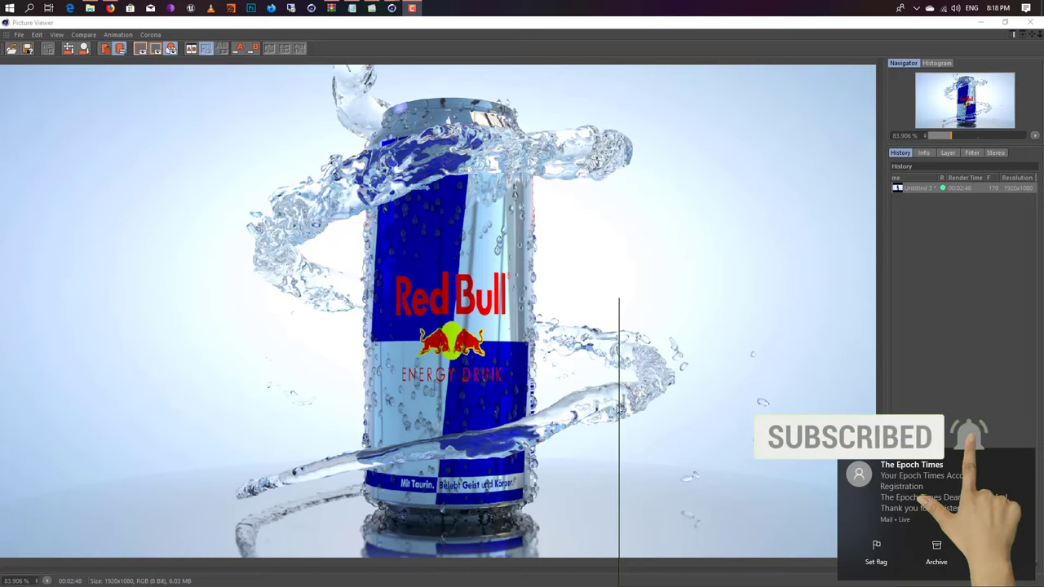
- Close the render preview and start a new empty project with the can upright in view
click(1038, 23)
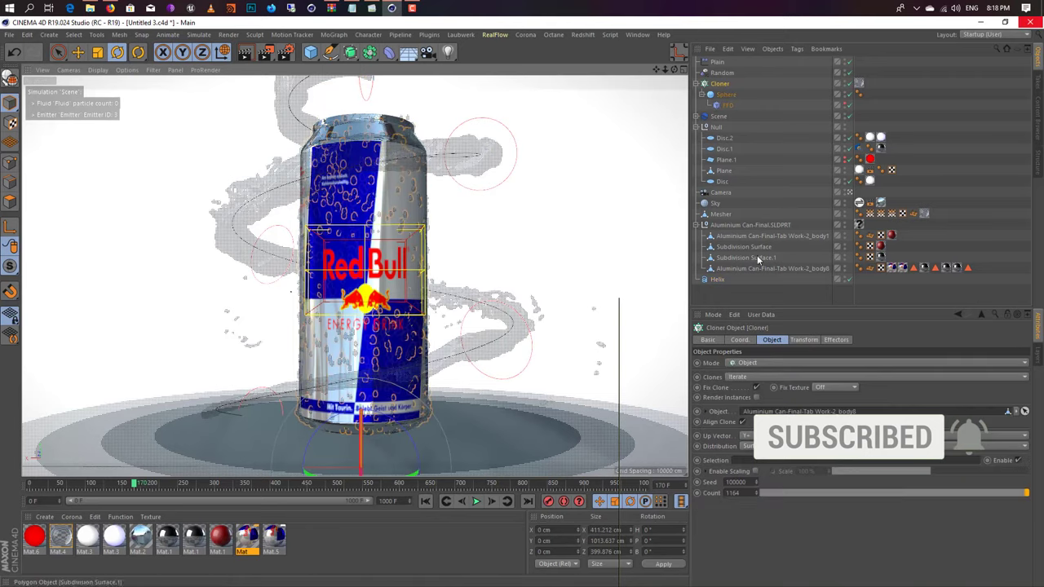
click(9, 34)
click(35, 52)
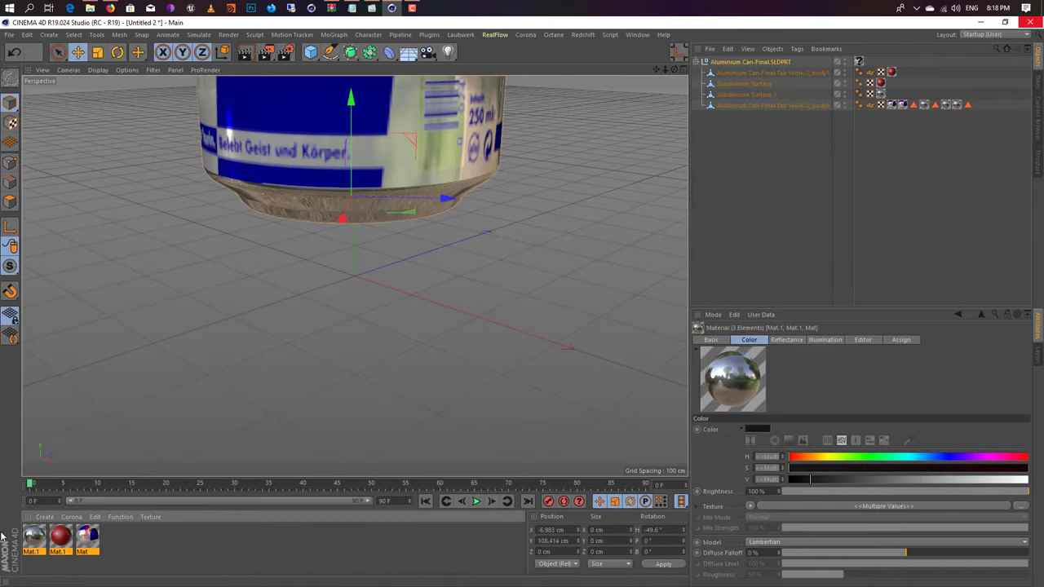
mouse_move(357, 256)
alt+mouse_down()
mouse_move(341, 304)
mouse_move(384, 259)
alt+mouse_up()
click(310, 52)
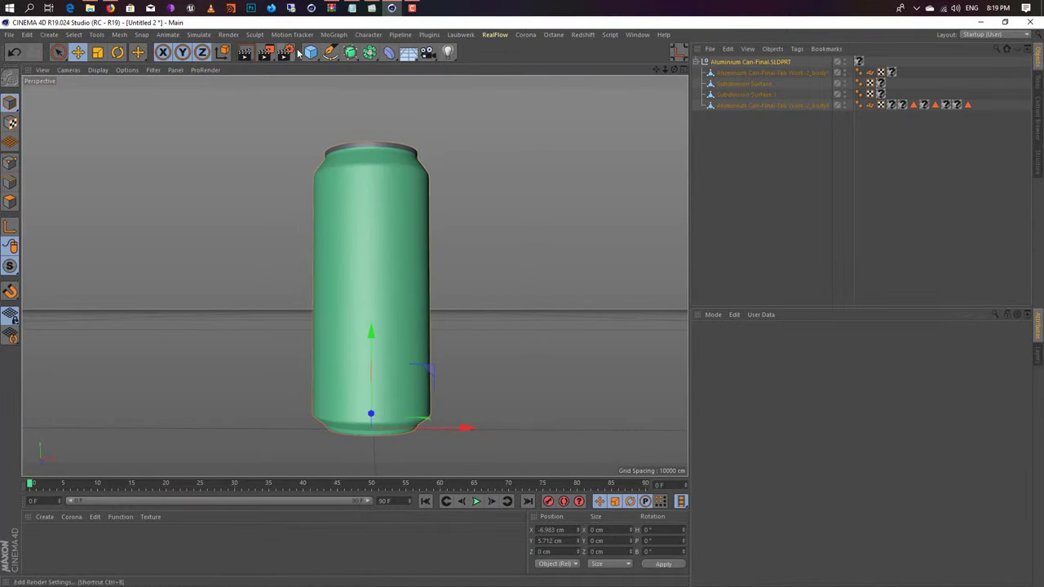
- Add a sphere with an FFD deformer nested inside it
click(310, 52)
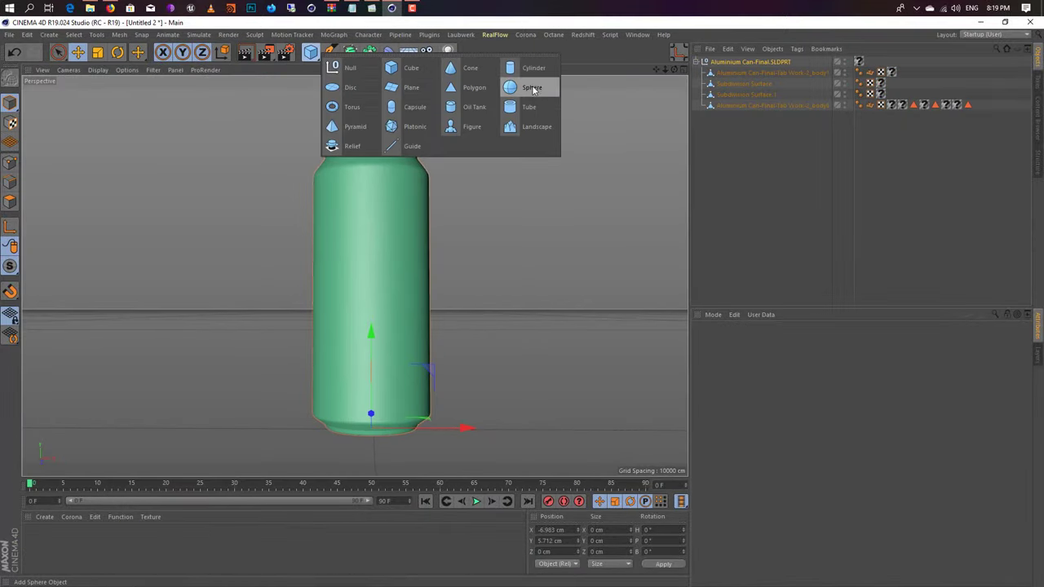
click(531, 86)
scroll(490, 285, up, 3)
click(408, 51)
- Shrink the sphere and shape it into a pointed teardrop droplet
key(t)
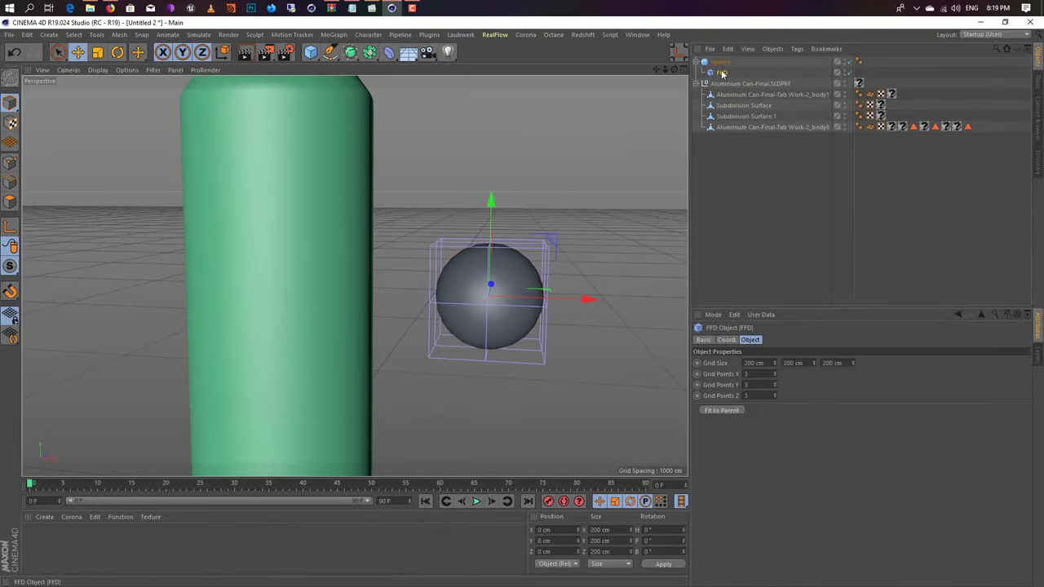
drag(571, 269, 528, 267)
scroll(528, 268, up, 3)
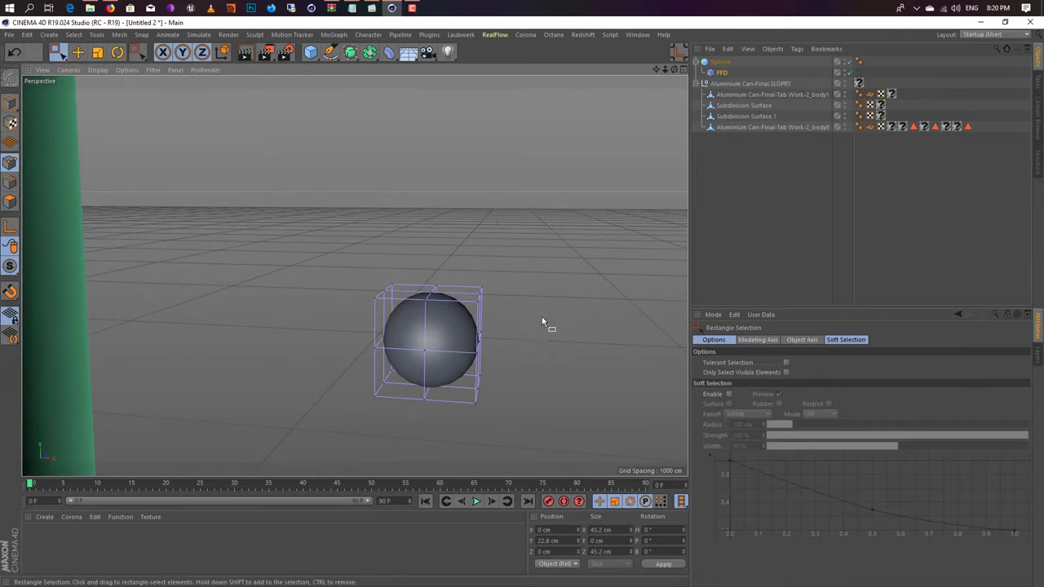
mouse_move(541, 316)
mouse_down()
mouse_move(361, 234)
mouse_move(398, 386)
mouse_move(440, 188)
mouse_up()
key(e)
mouse_move(354, 275)
alt+mouse_down()
mouse_move(461, 342)
mouse_move(396, 274)
mouse_move(416, 256)
mouse_move(456, 319)
mouse_move(479, 319)
alt+mouse_up()
- Reselect the droplet and orbit out to see it beside the can
click(204, 244)
scroll(457, 318, up, 3)
click(432, 332)
key(t)
alt+drag(474, 362, 354, 315)
scroll(318, 240, down, 3)
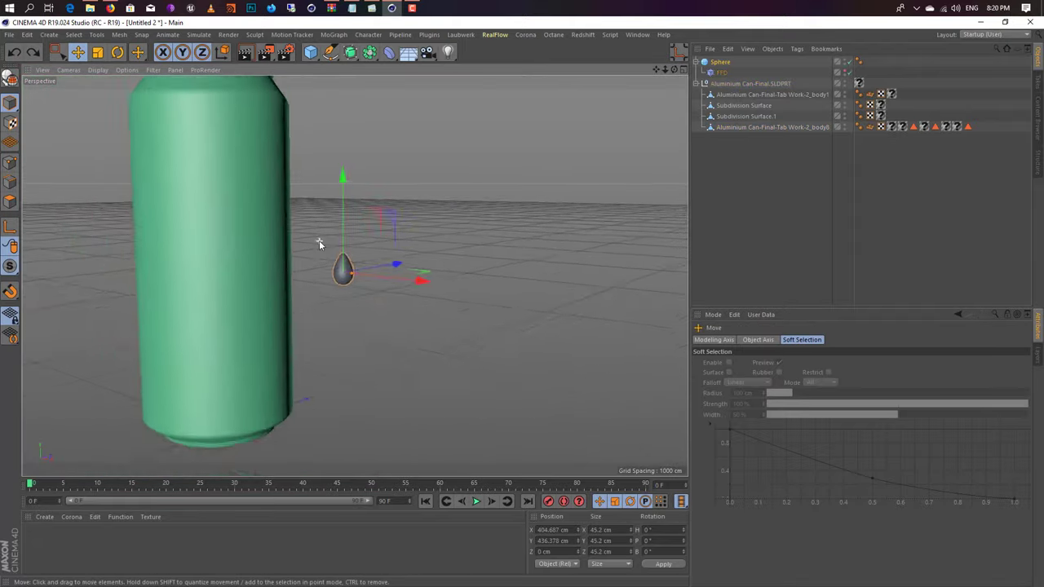
- Add a Cloner with the droplet sphere as its child
key(e)
click(350, 53)
click(334, 34)
alt+click(322, 164)
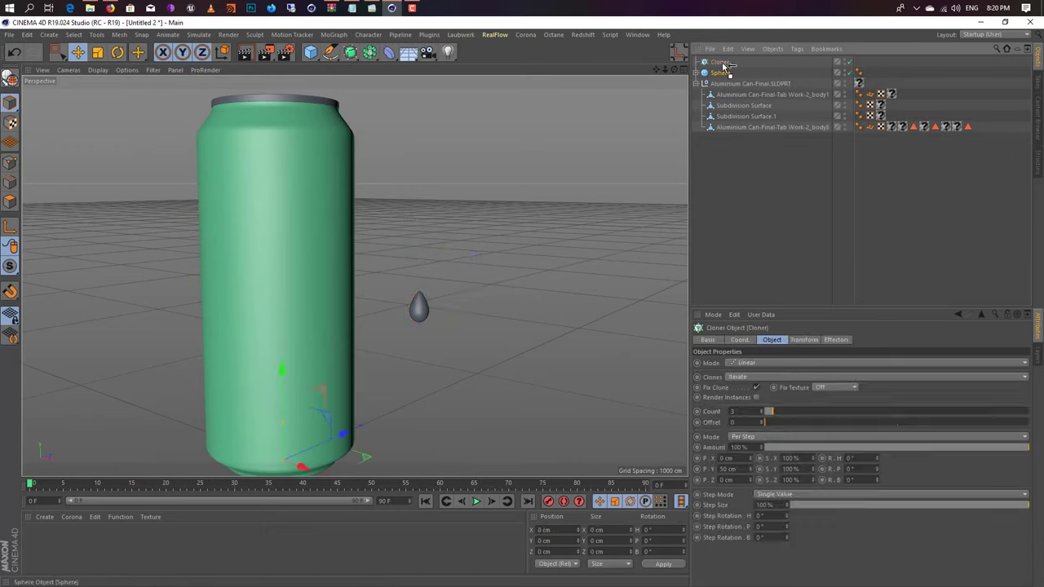
- Set the Cloner to Object mode targeting the can body, with Surface distribution
scroll(478, 231, down, 2)
scroll(477, 230, down, 1)
click(752, 362)
click(366, 259)
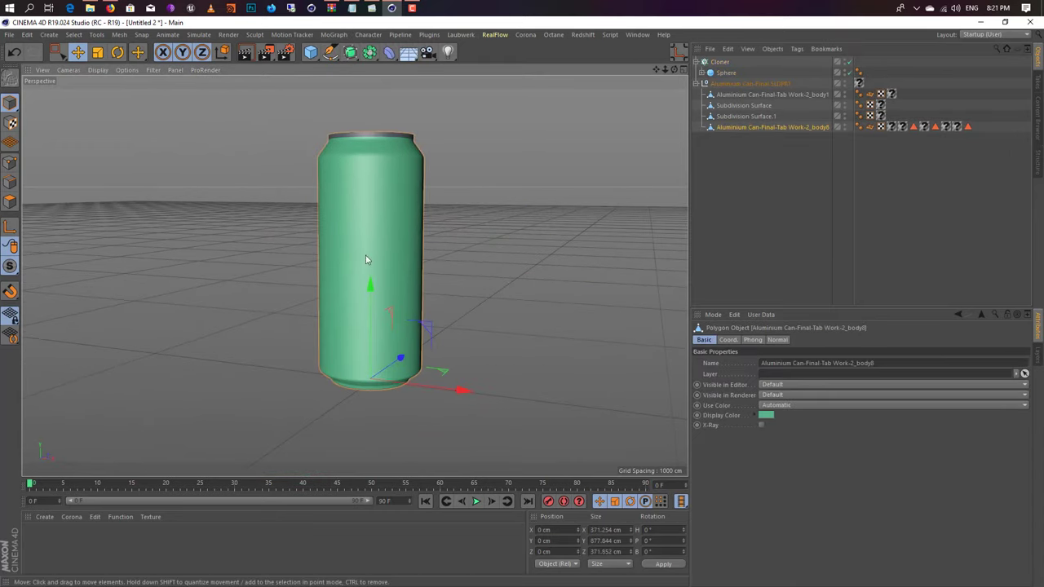
alt+drag(457, 237, 393, 296)
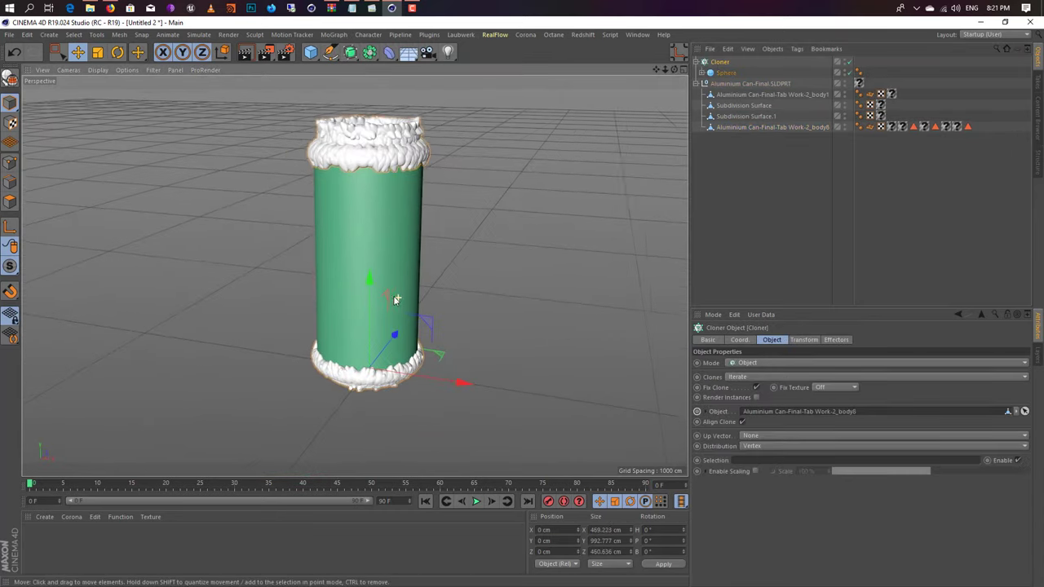
click(771, 447)
click(761, 494)
- Raise the clone count to 900
mouse_move(400, 245)
alt+mouse_down()
mouse_move(430, 201)
mouse_move(390, 221)
alt+mouse_up()
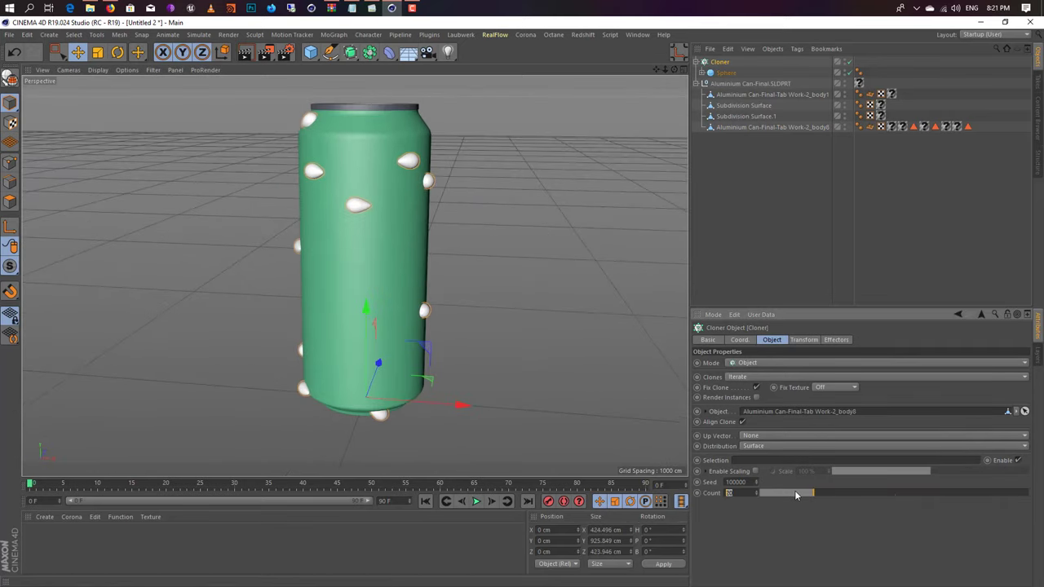
key(Return)
mouse_move(490, 326)
alt+mouse_down()
mouse_move(497, 294)
mouse_move(477, 364)
alt+mouse_up()
click(725, 73)
key(t)
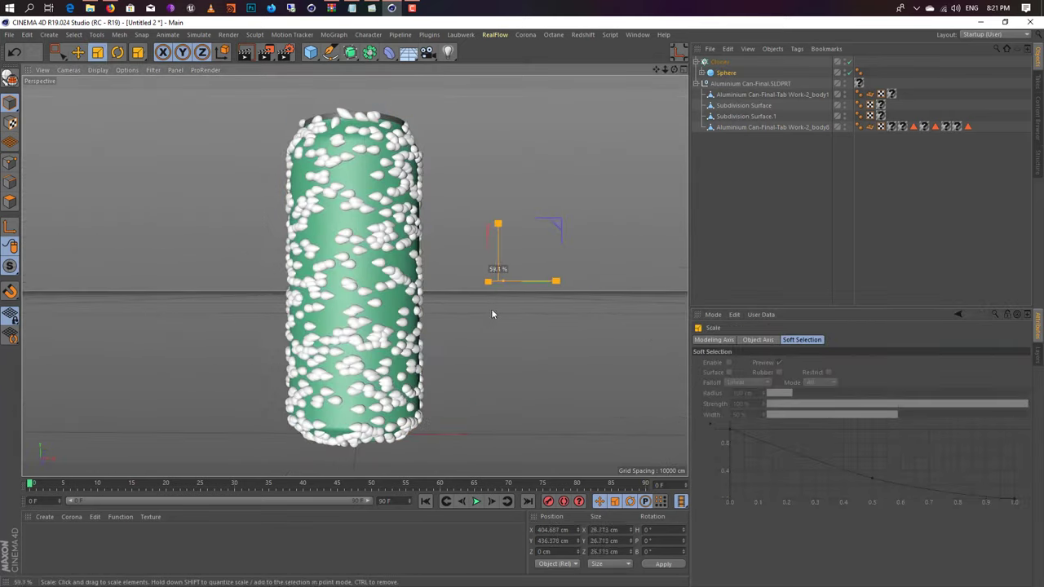
click(719, 62)
- Set the clones' Up Vector to +Y and add a Random effector
click(757, 523)
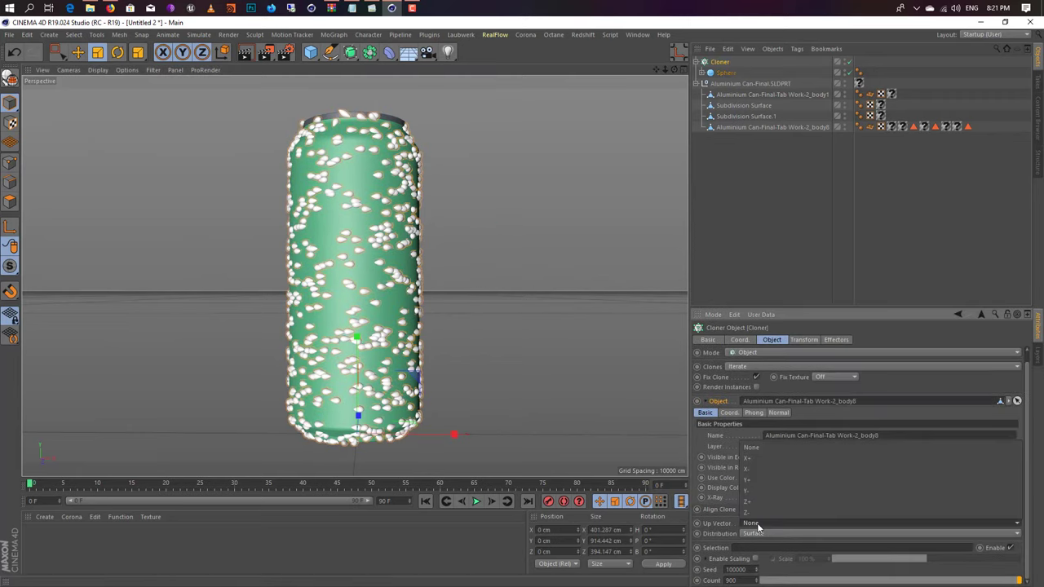
click(765, 529)
click(766, 475)
alt+drag(522, 351, 555, 419)
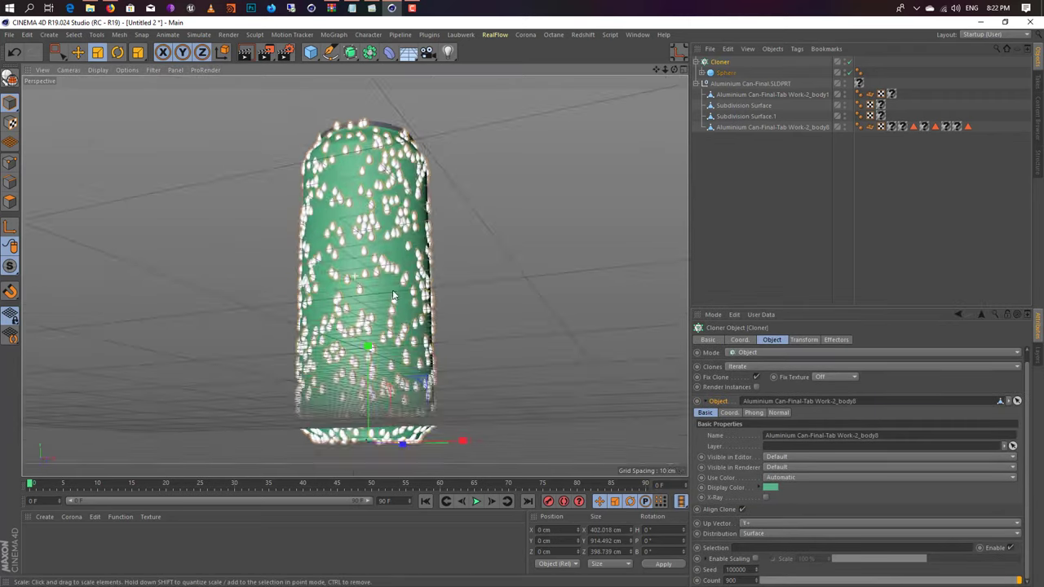
click(334, 34)
click(449, 145)
- Set the Random effector's P.X, P.Y and P.Z offsets to 1 cm
click(804, 340)
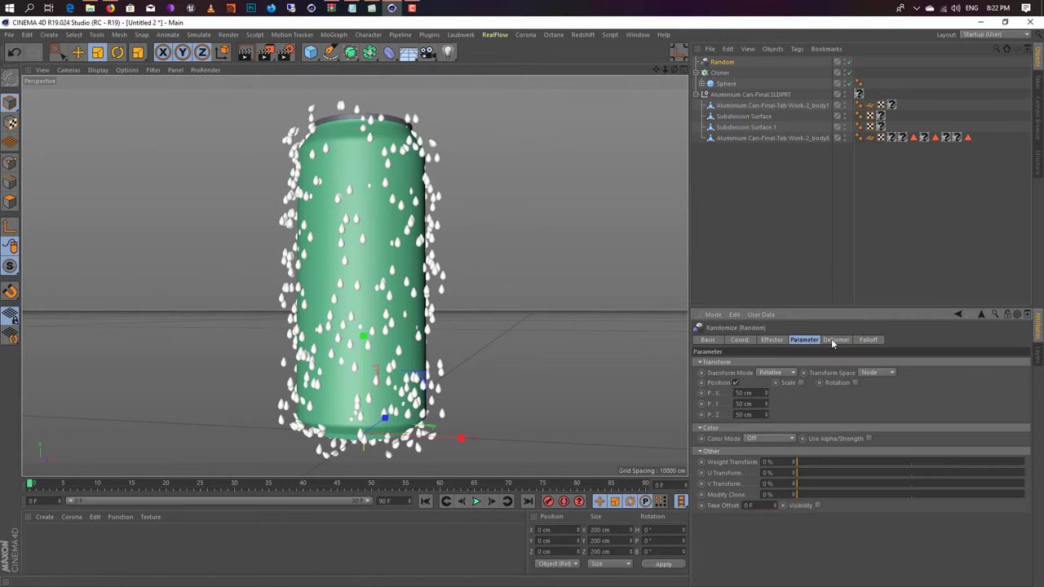
key(Tab)
text(0)
key(Tab)
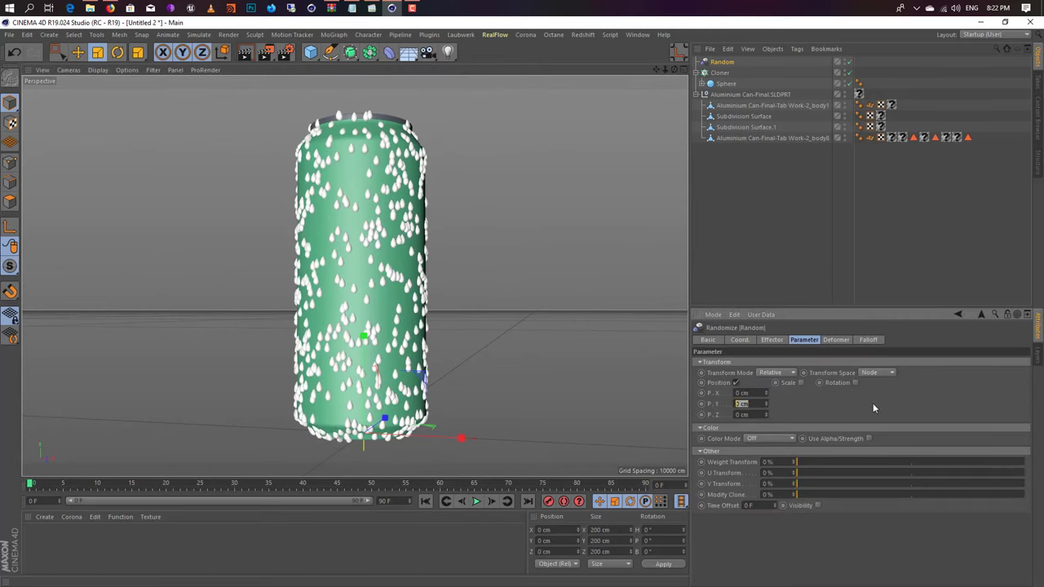
text(20)
key(Return)
alt+drag(383, 277, 381, 239)
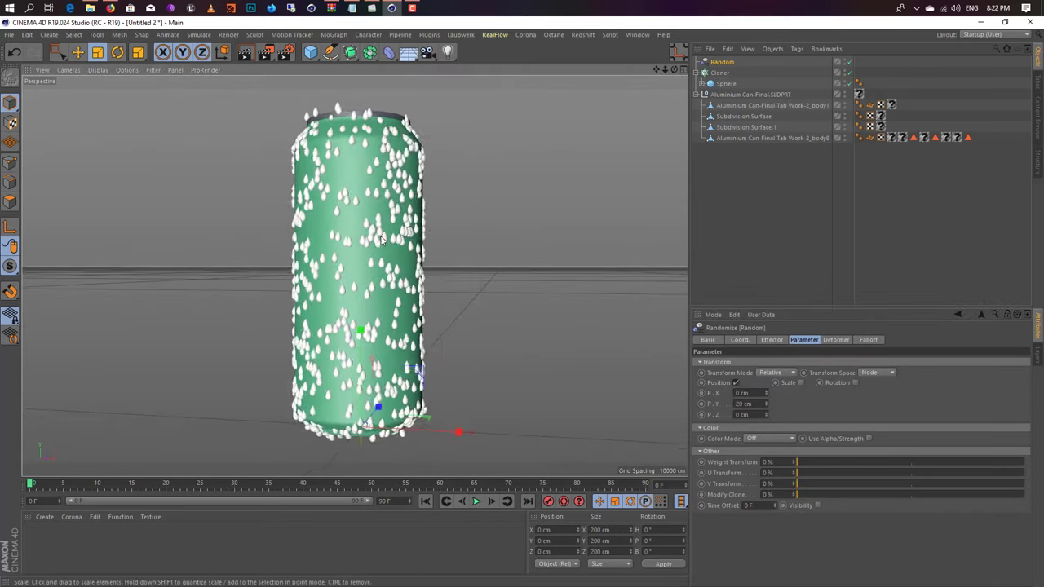
click(766, 405)
text(1)
key(Return)
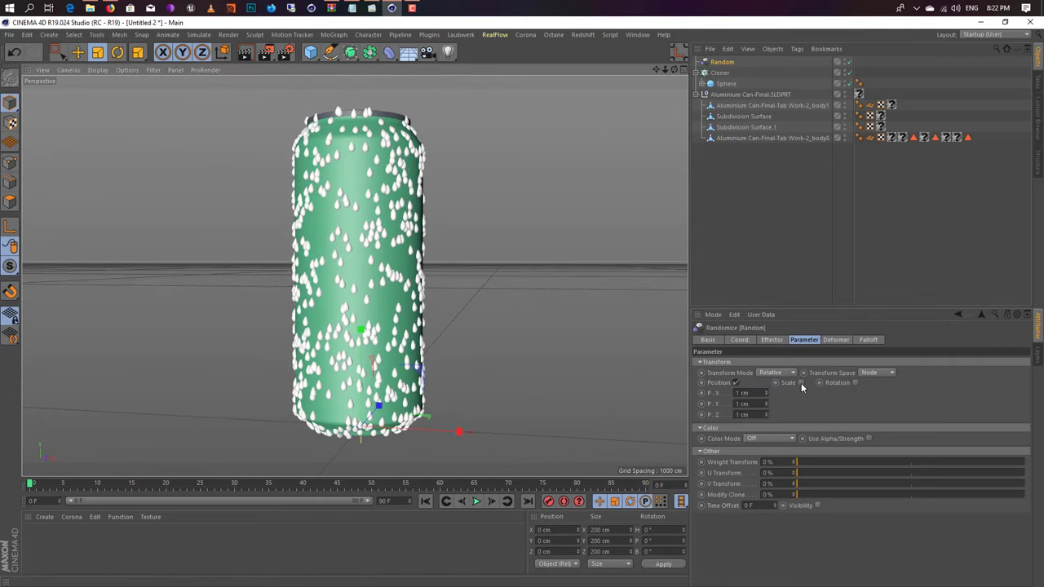
- Enable Uniform Scale at -0.1 and turn on random Rotation
click(801, 383)
click(827, 402)
alt+drag(408, 236, 354, 291)
scroll(354, 291, up, 5)
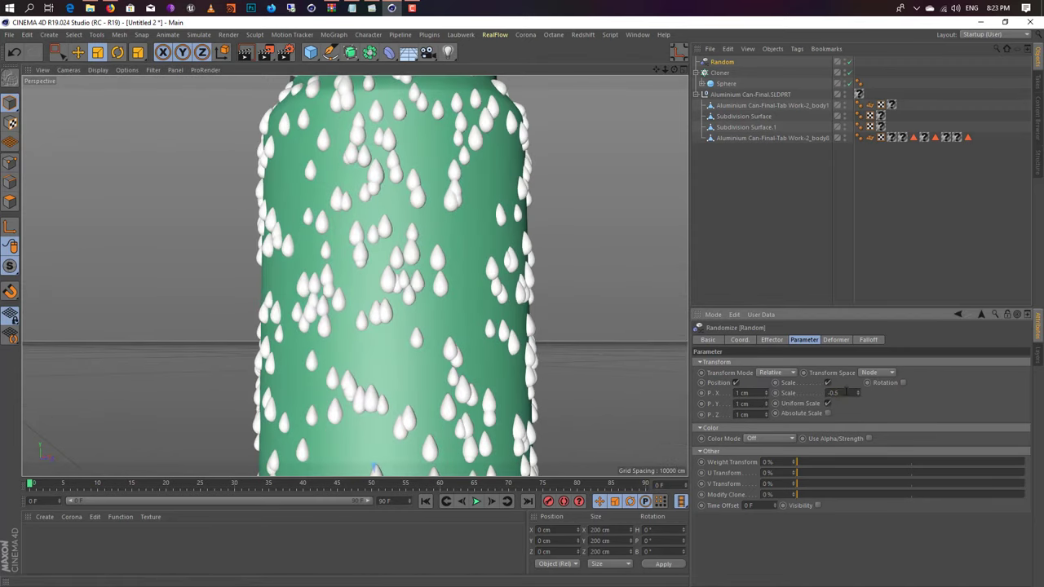
scroll(391, 277, down, 5)
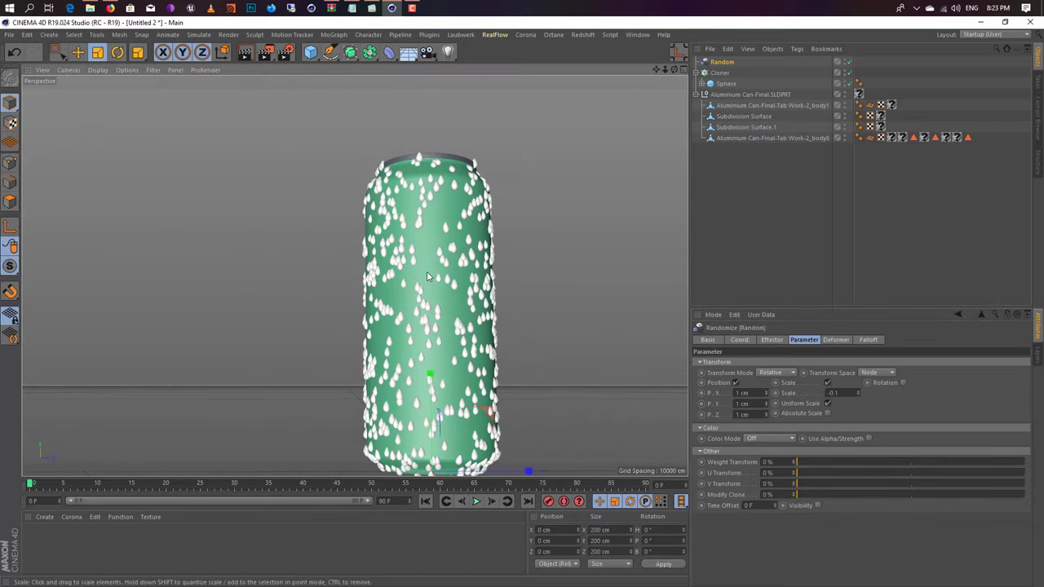
click(903, 382)
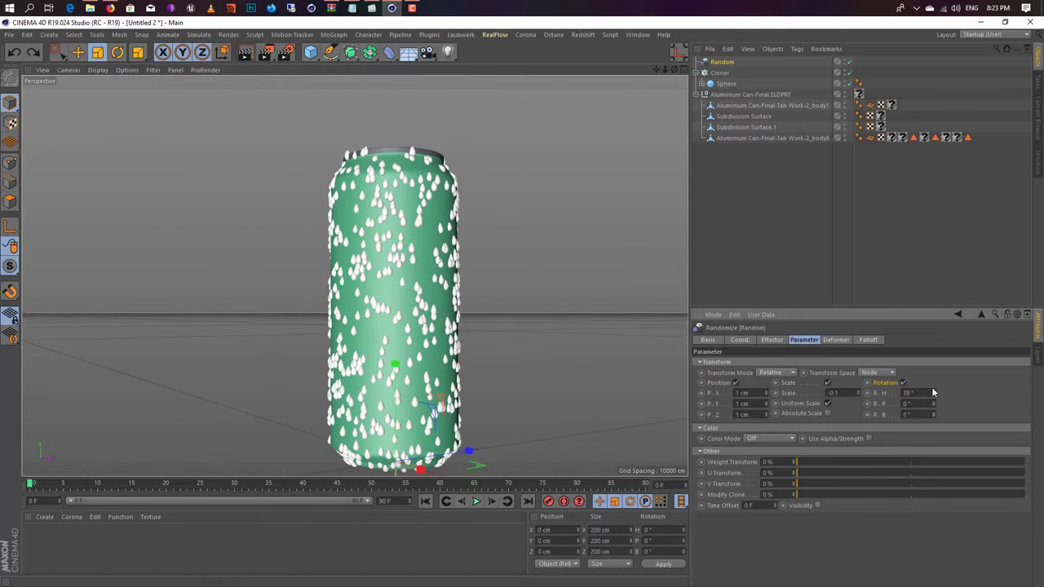
- Try different Cloner Seed values for the droplet layout
click(718, 72)
click(771, 339)
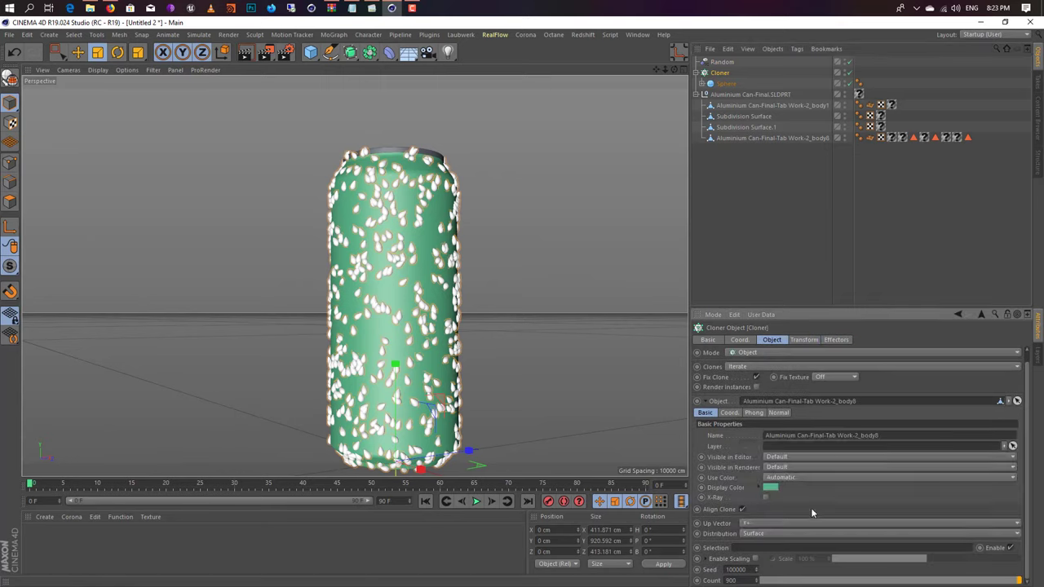
drag(755, 569, 1029, 581)
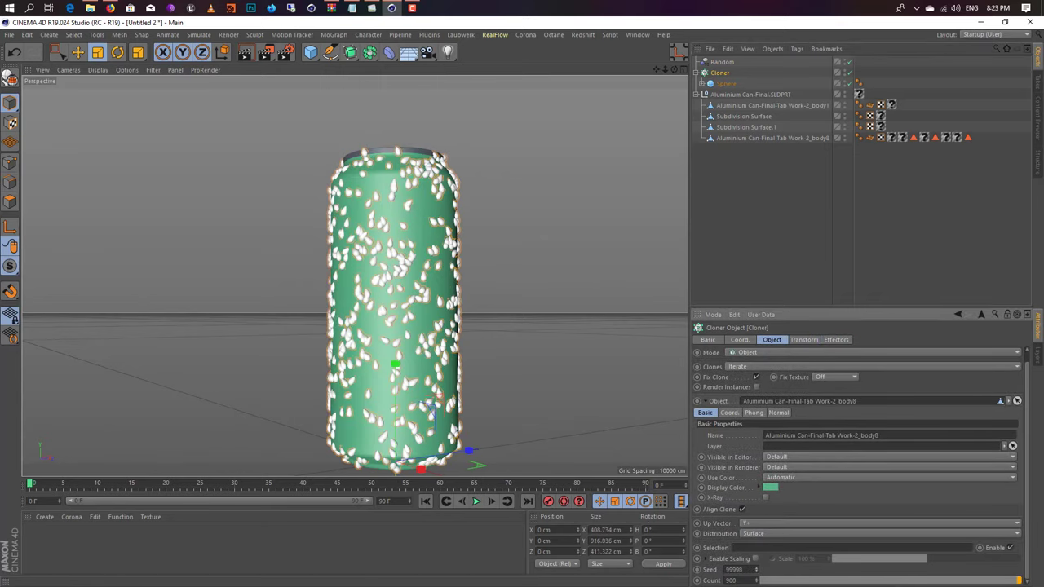
- Orbit to a low frontal view and add a Disc primitive
alt+drag(521, 375, 486, 354)
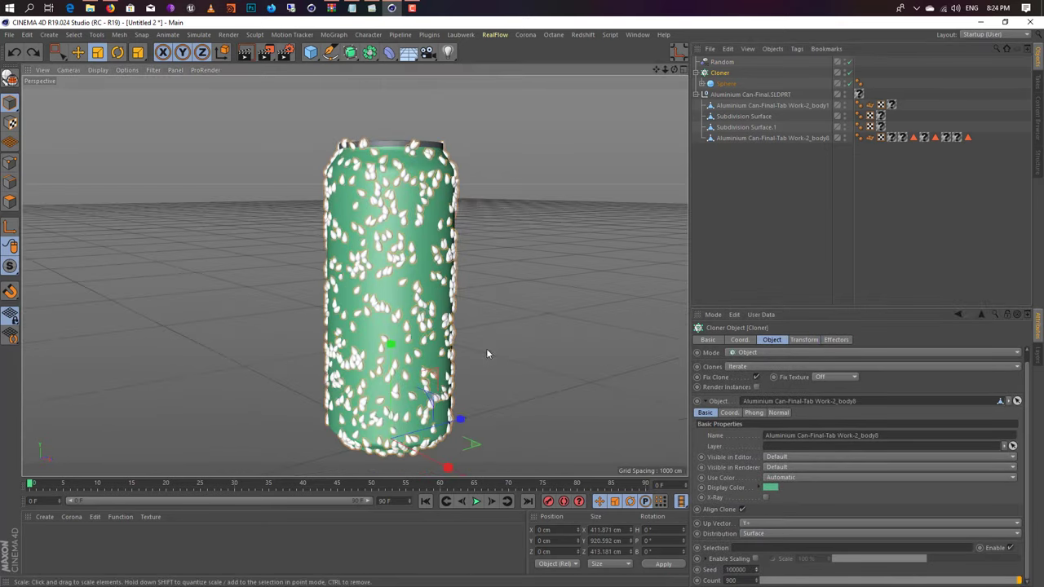
click(608, 176)
alt+drag(481, 254, 347, 252)
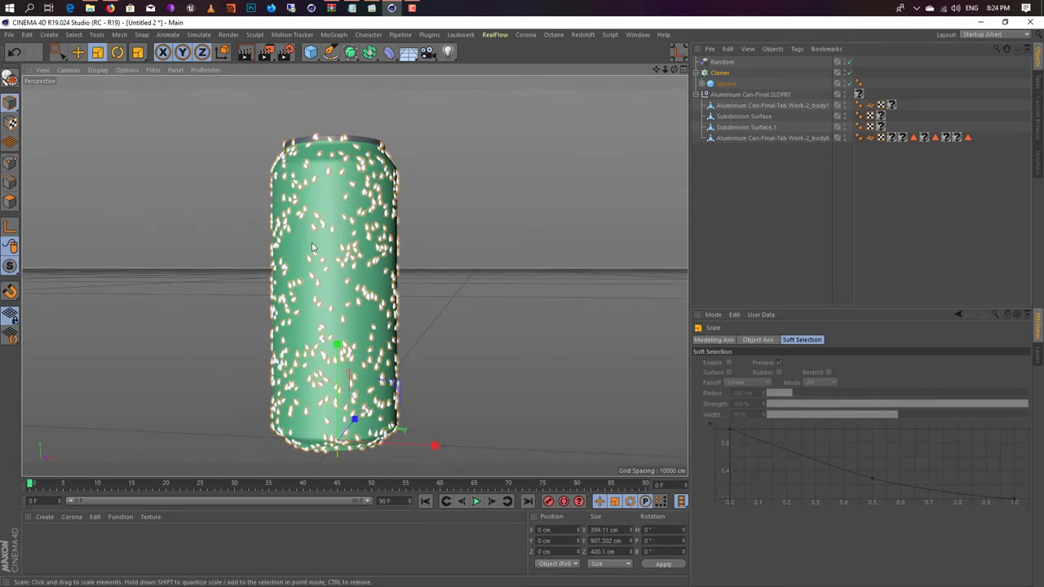
drag(303, 392, 301, 346)
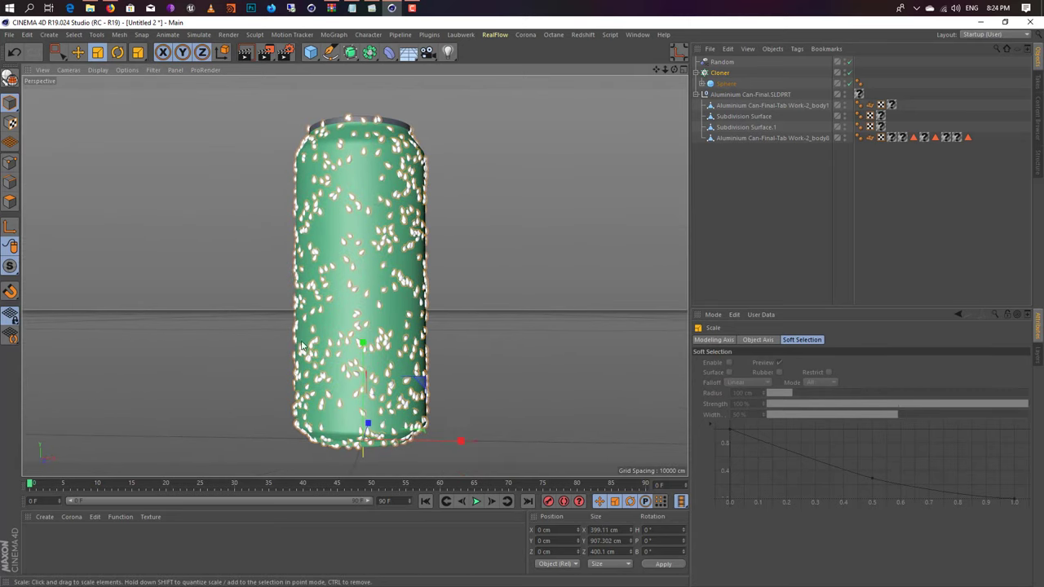
drag(312, 55, 311, 130)
- Enlarge the disc into a floor and stand a Plane upright behind the can
alt+drag(471, 290, 347, 401)
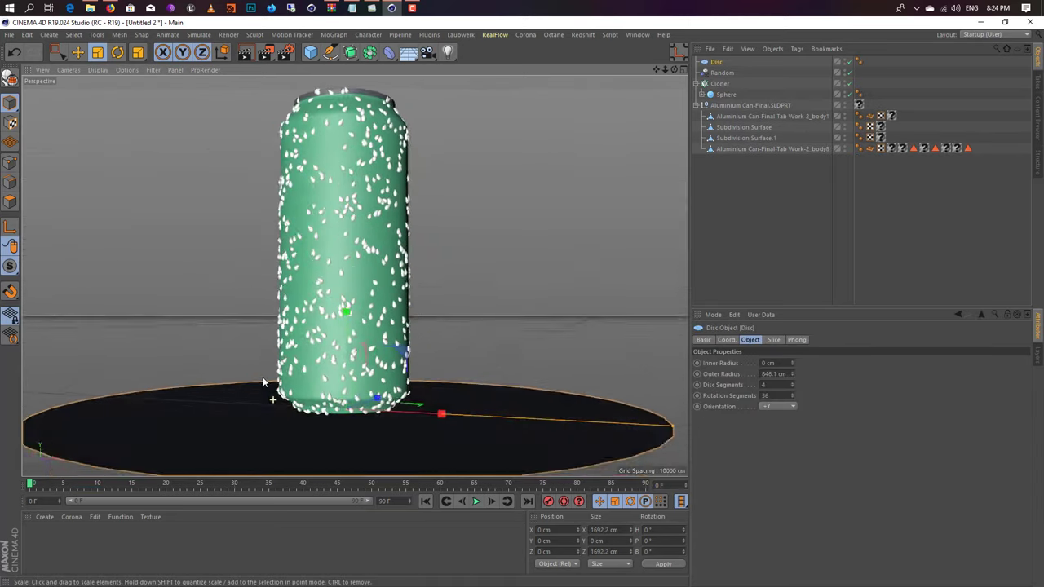
drag(312, 55, 312, 150)
drag(365, 367, 356, 368)
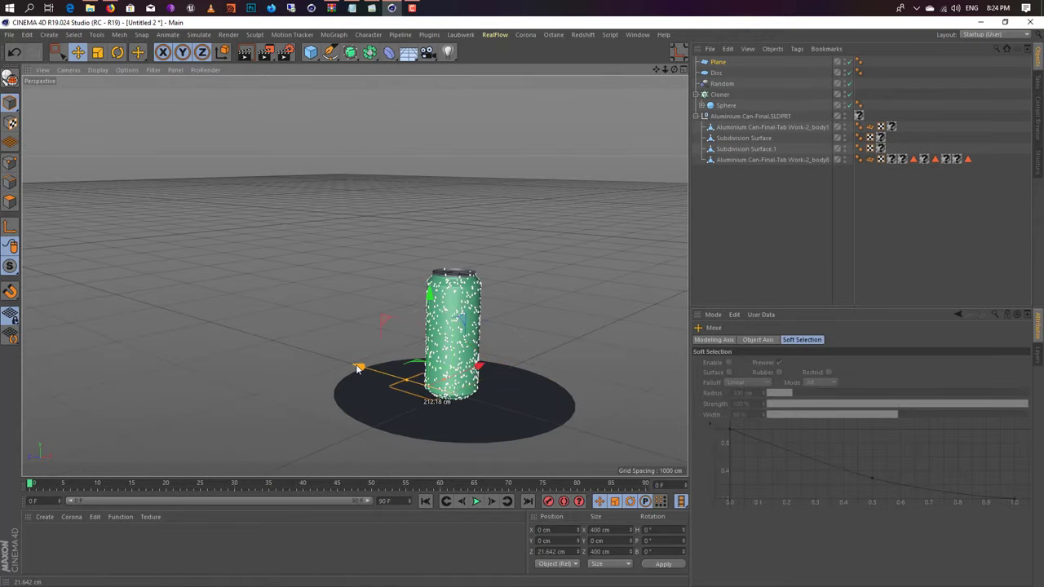
mouse_move(299, 415)
mouse_down()
mouse_move(287, 398)
mouse_move(412, 283)
mouse_move(237, 310)
mouse_up()
- Duplicate the disc and move the copy to the left
click(386, 359)
key(t)
scroll(387, 364, down, 3)
scroll(387, 365, down, 3)
key(e)
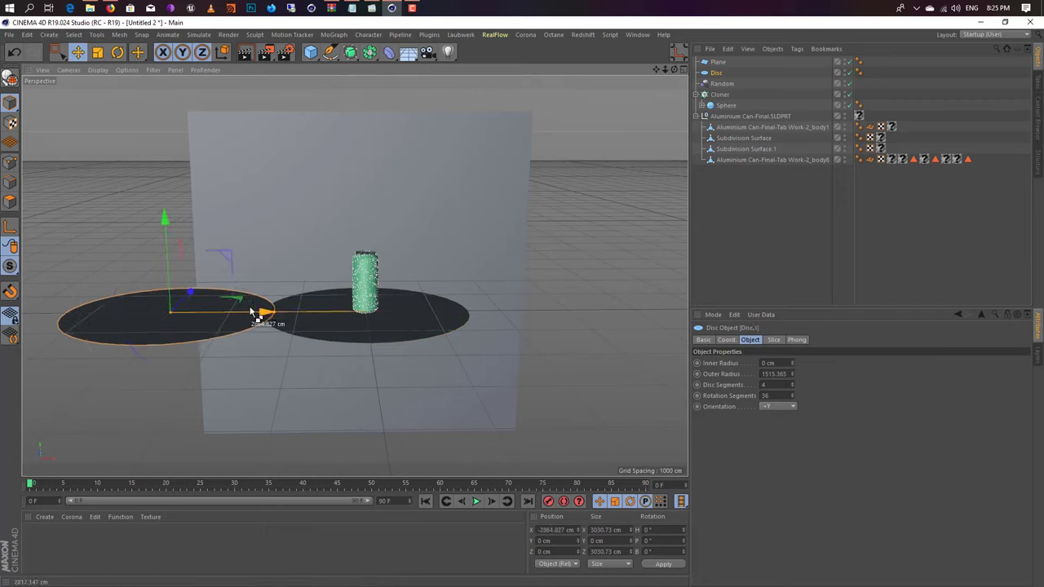
key(r)
drag(163, 214, 115, 226)
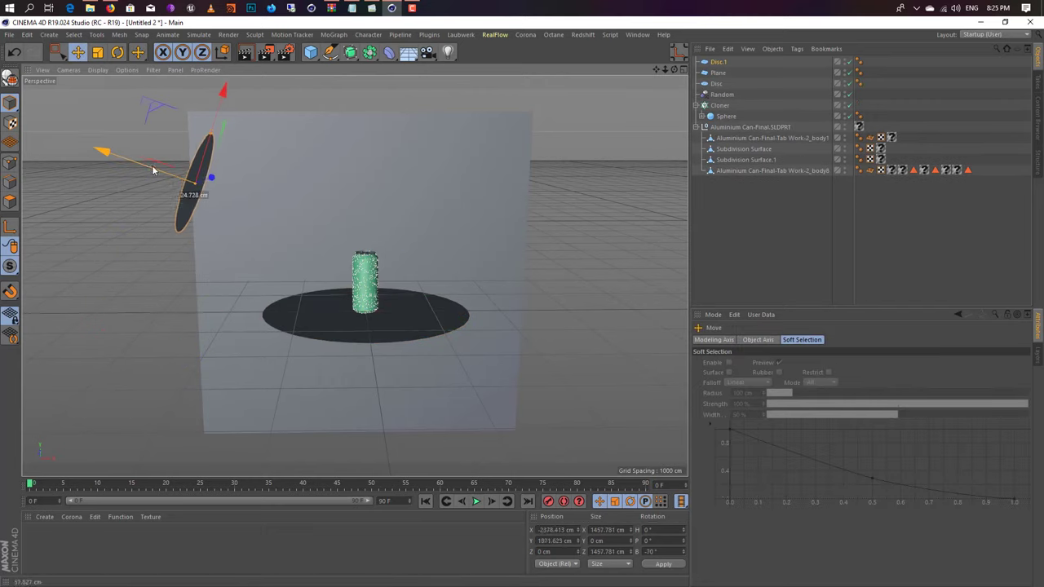
- Tilt the right-hand disc to B -110° facing the can and zoom in
drag(539, 115, 515, 160)
key(e)
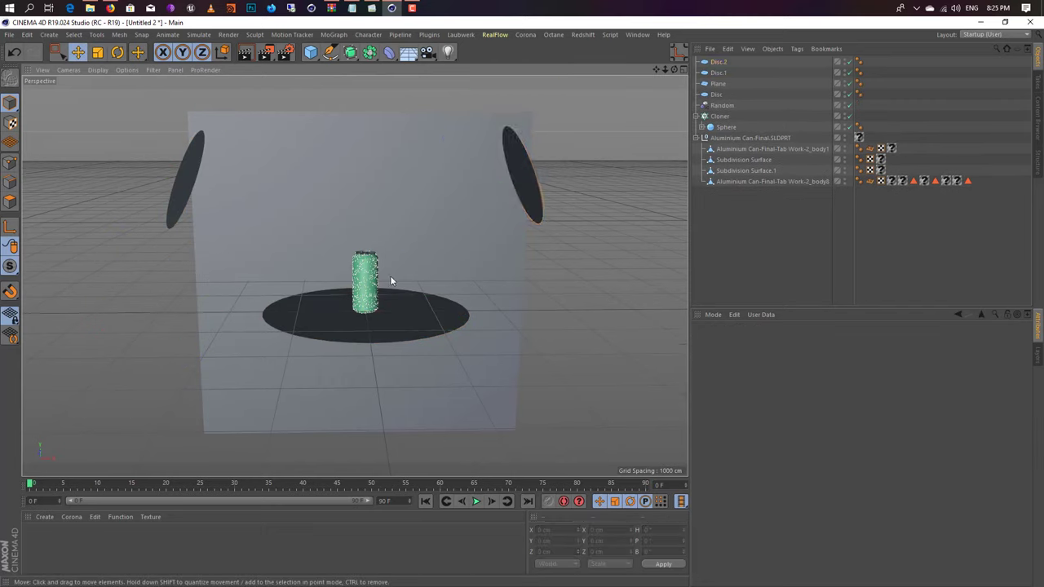
scroll(391, 281, up, 5)
scroll(391, 310, up, 2)
scroll(398, 314, up, 1)
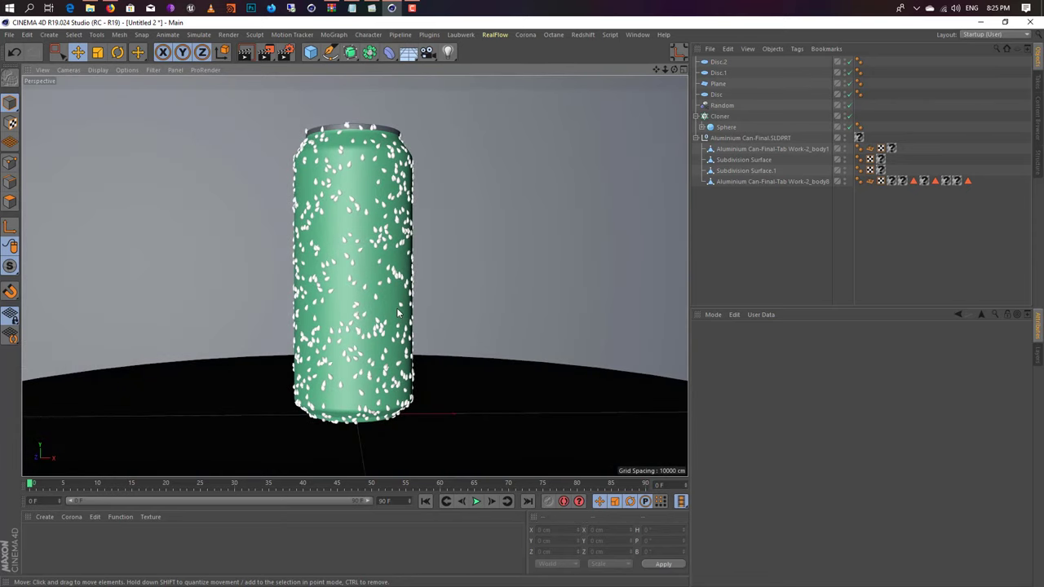
click(285, 51)
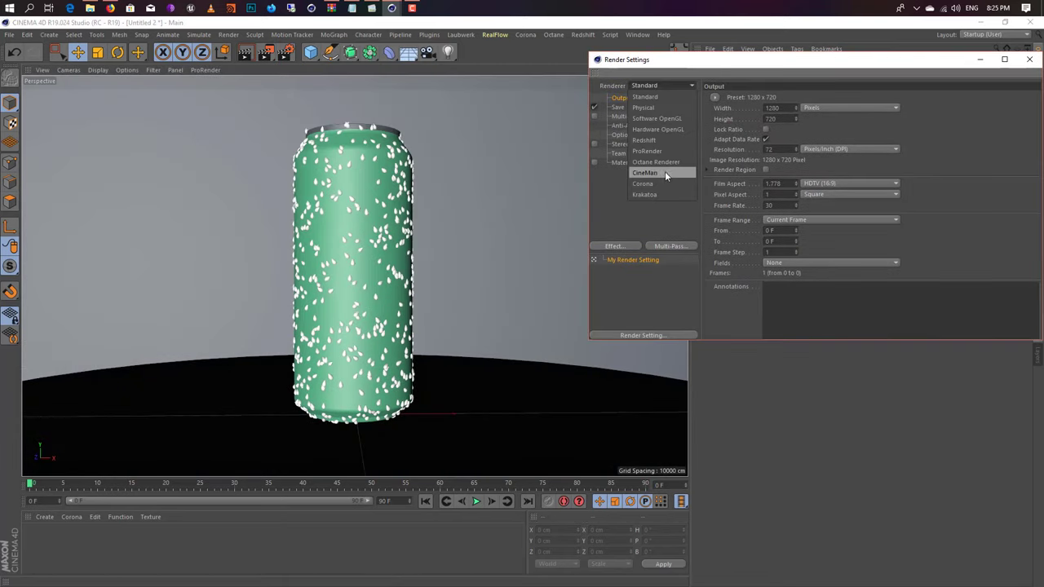
- Use the Physical renderer with Ambient Occlusion and Global Illumination, then preview-render
click(643, 106)
click(643, 269)
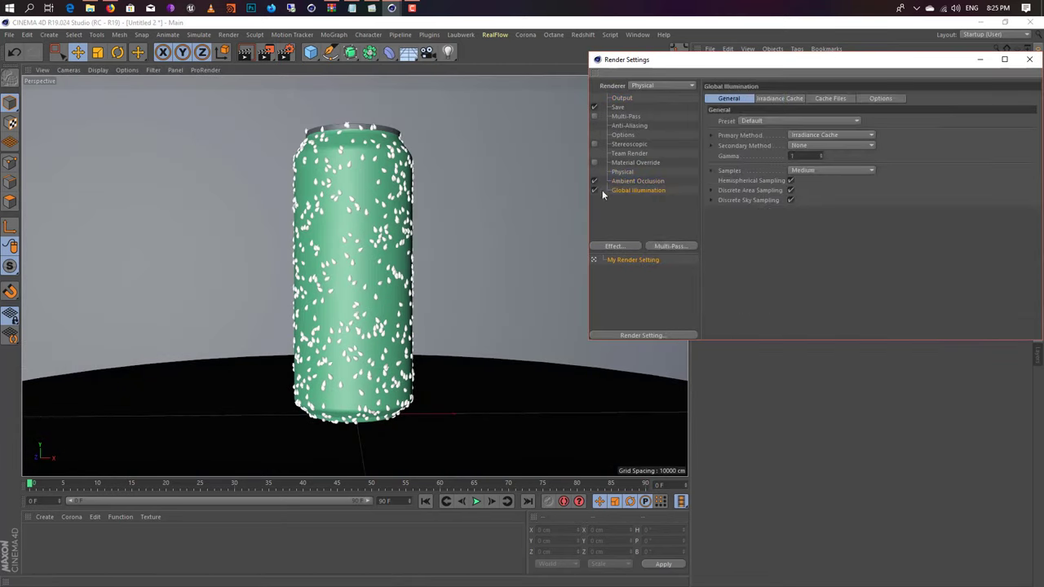
click(624, 136)
click(1029, 60)
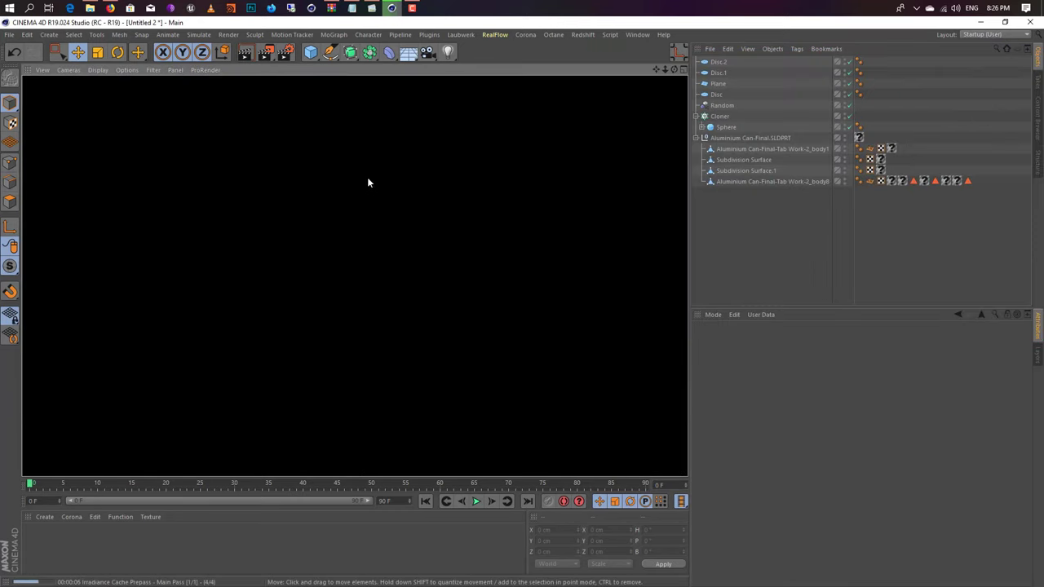
click(367, 183)
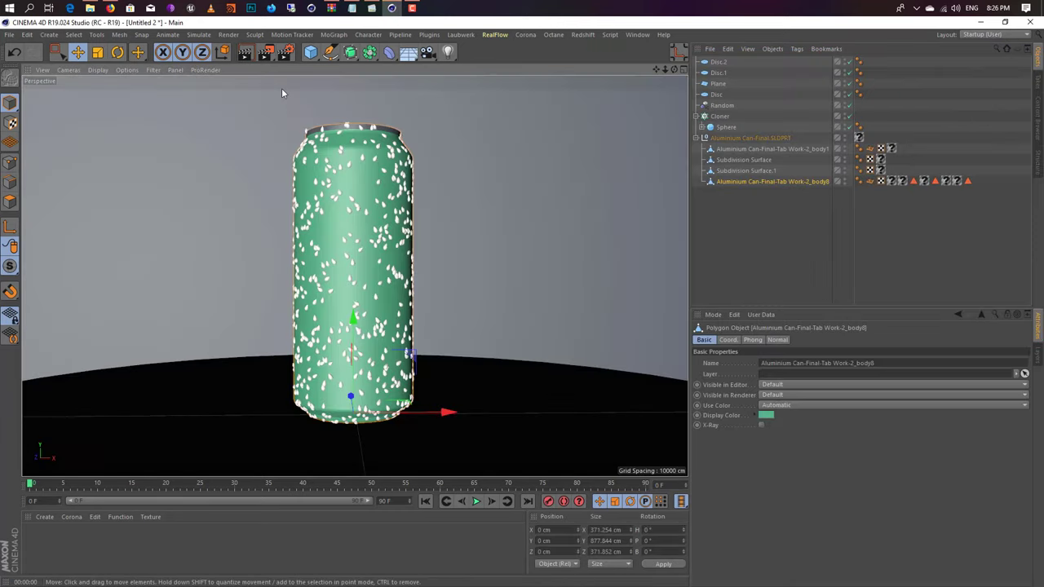
click(284, 51)
- Set the Physical sampler to Progressive and preview-render
click(773, 216)
click(244, 52)
click(331, 207)
- Create a material with Luminance using a 2D - Circular Gradient shader
double_click(61, 554)
key(ctrl+b)
key(ctrl+b)
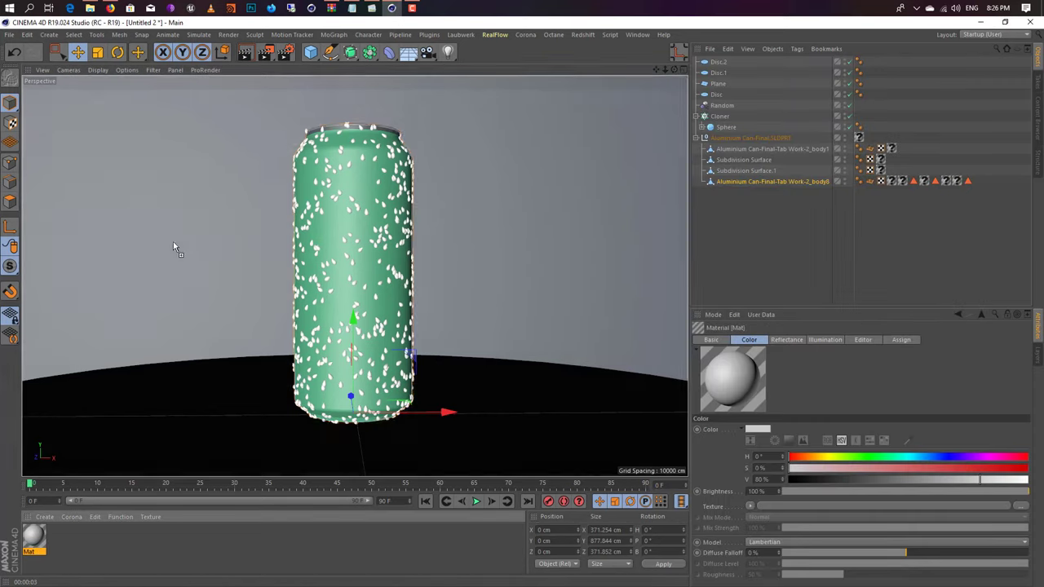
double_click(34, 536)
click(216, 207)
click(189, 207)
click(290, 189)
click(301, 305)
click(347, 188)
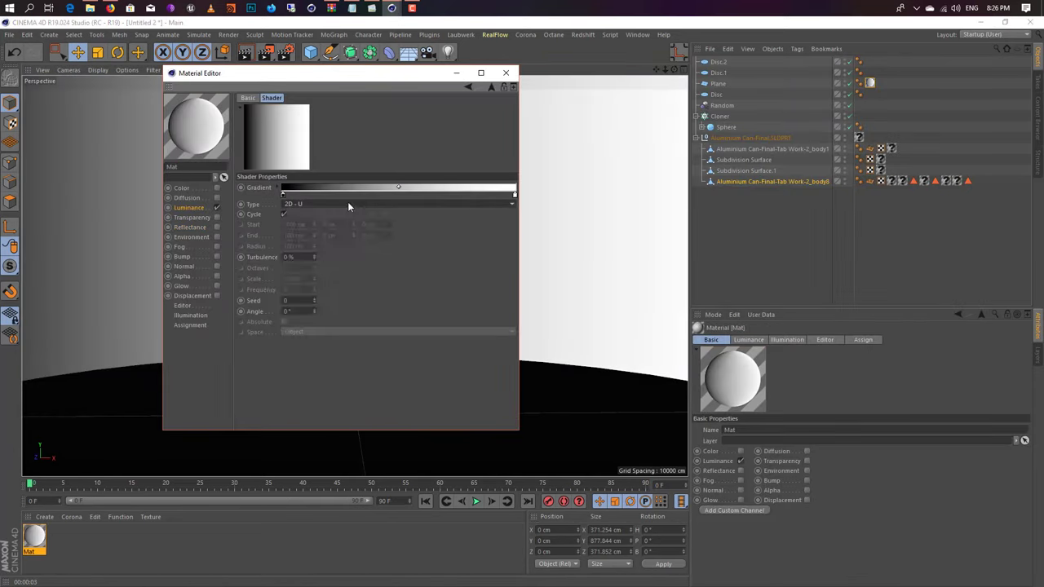
click(346, 204)
click(346, 247)
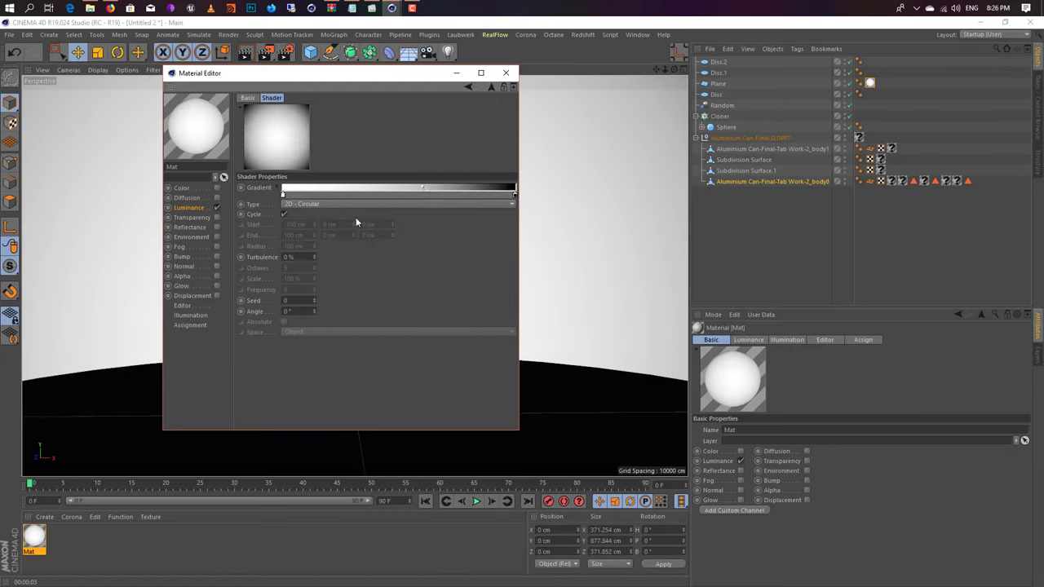
- Adjust the luminance mix mode and render to check the glowing backdrop
click(188, 207)
click(301, 231)
click(505, 72)
click(243, 54)
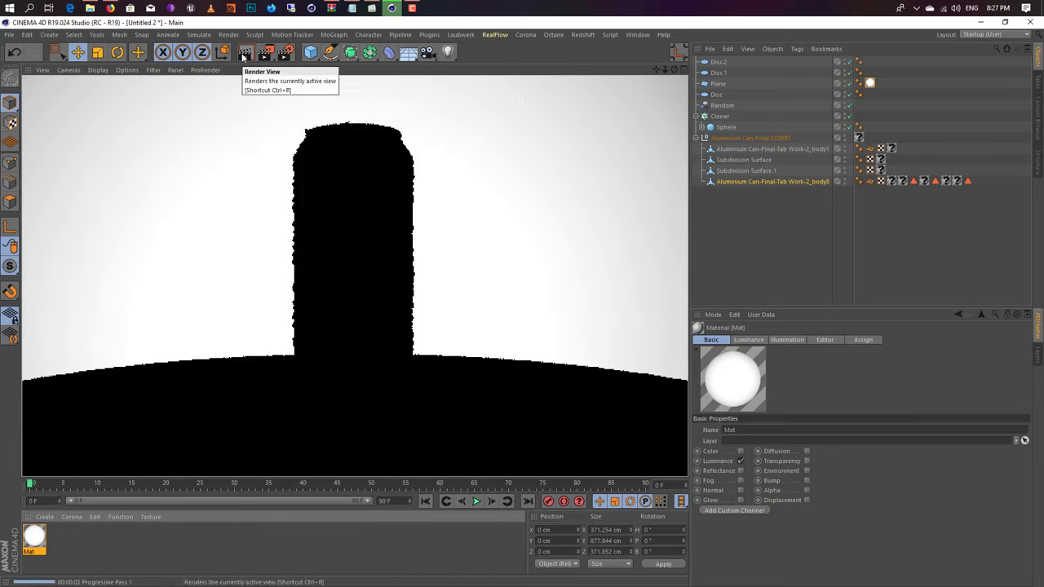
click(184, 420)
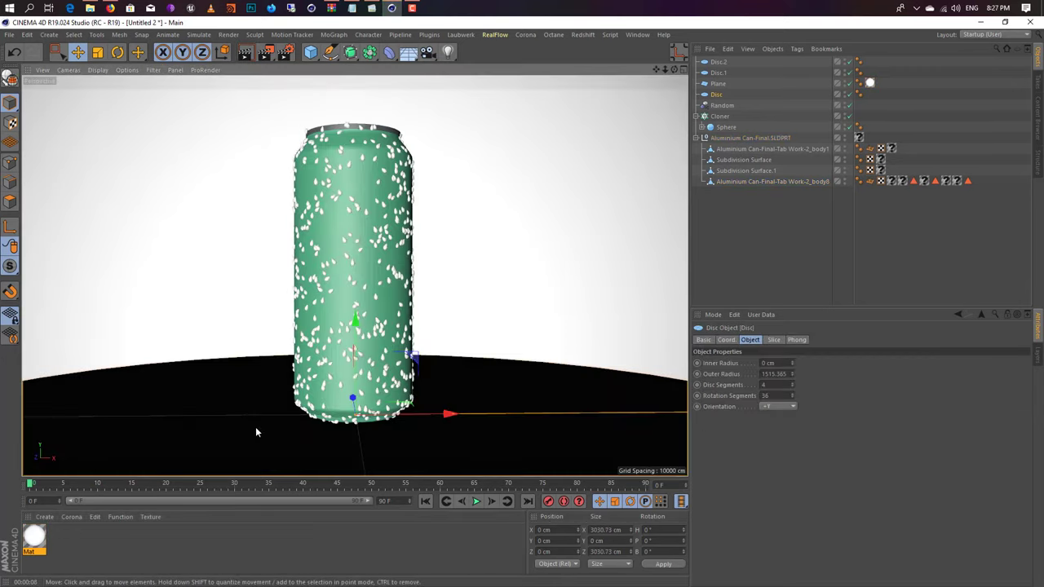
- Create Mat.1 with Reflection (Legacy) replacing Default Specular, and render to check it
double_click(106, 541)
double_click(34, 536)
click(550, 279)
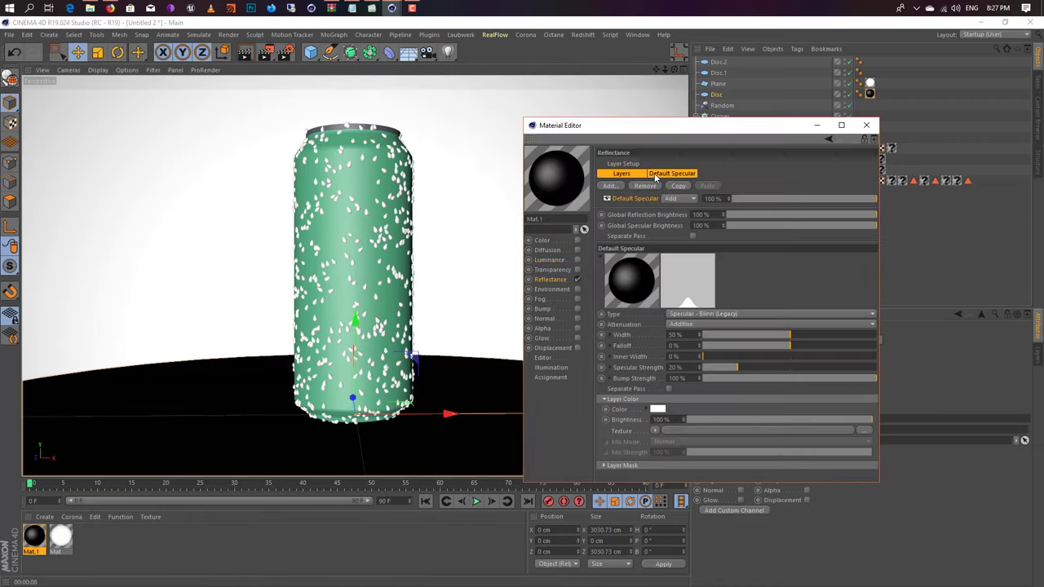
click(645, 186)
click(610, 186)
click(654, 289)
key(ctrl+r)
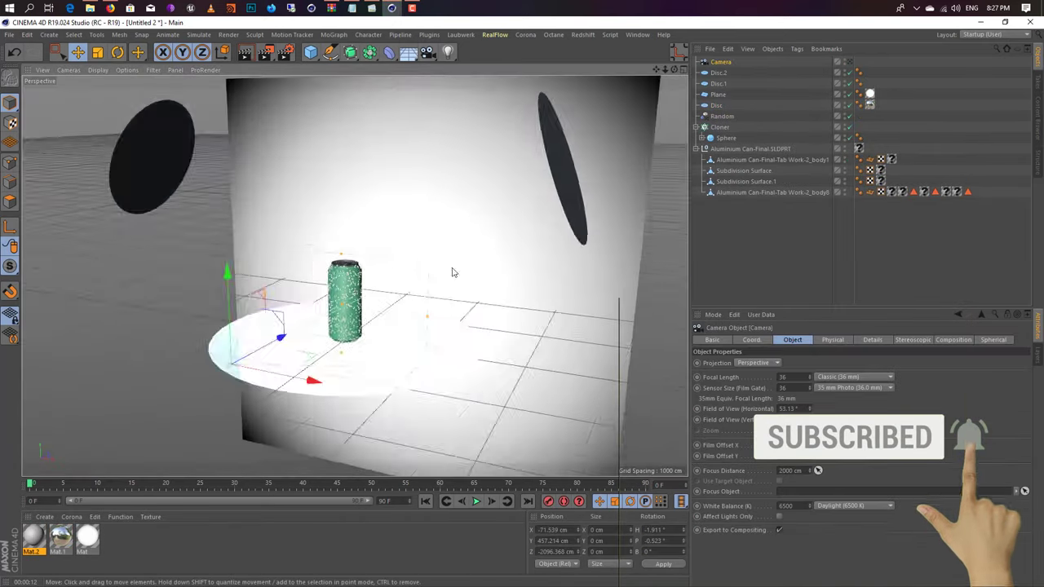
mouse_move(452, 270)
alt+mouse_down()
mouse_move(347, 310)
mouse_move(211, 298)
alt+mouse_up()
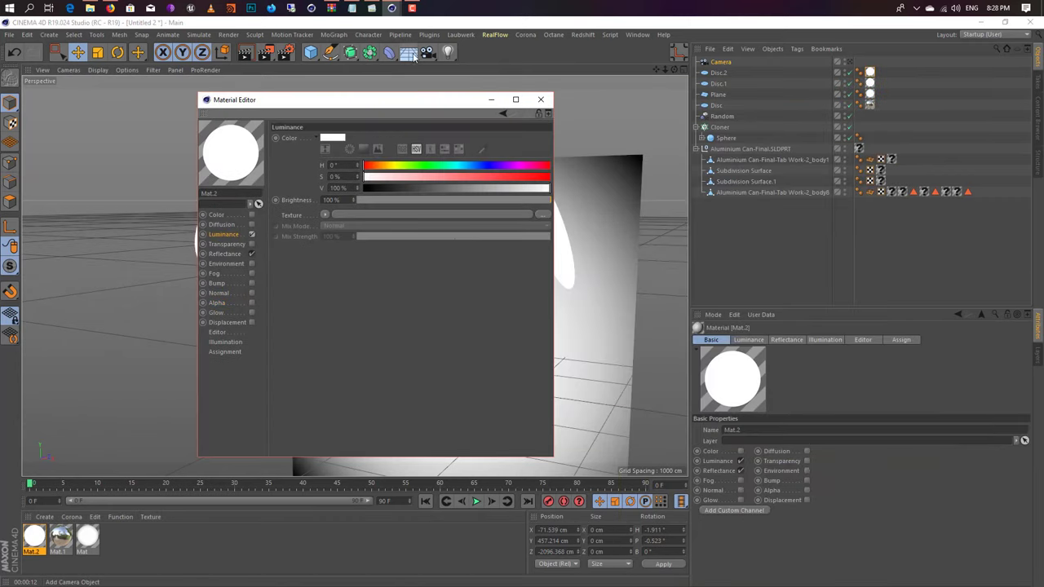
- Add a Sky object with an HDRI Link tag and choose an HDRI studio environment
click(409, 52)
right_click(716, 64)
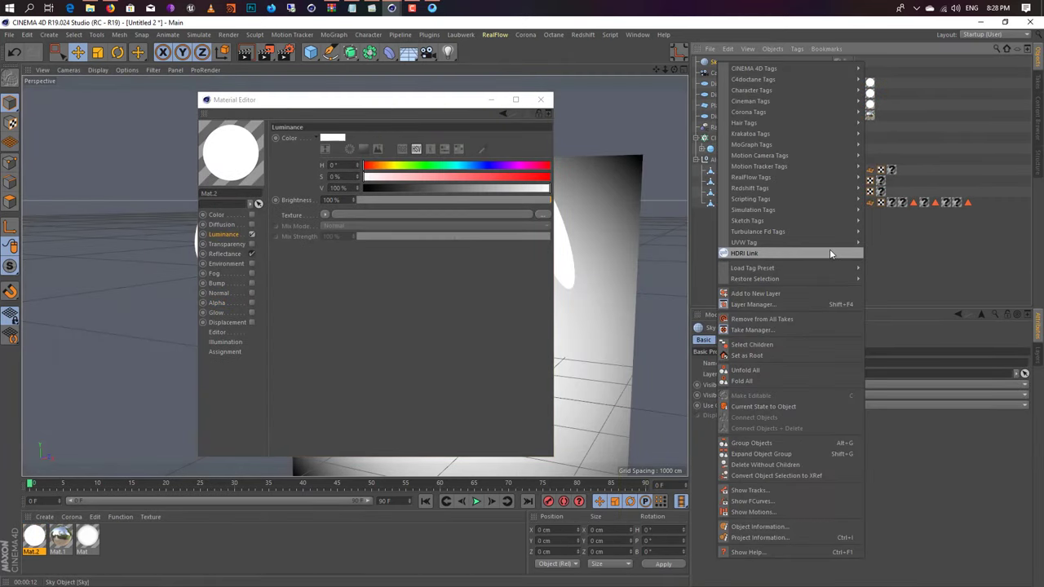
click(830, 254)
click(728, 366)
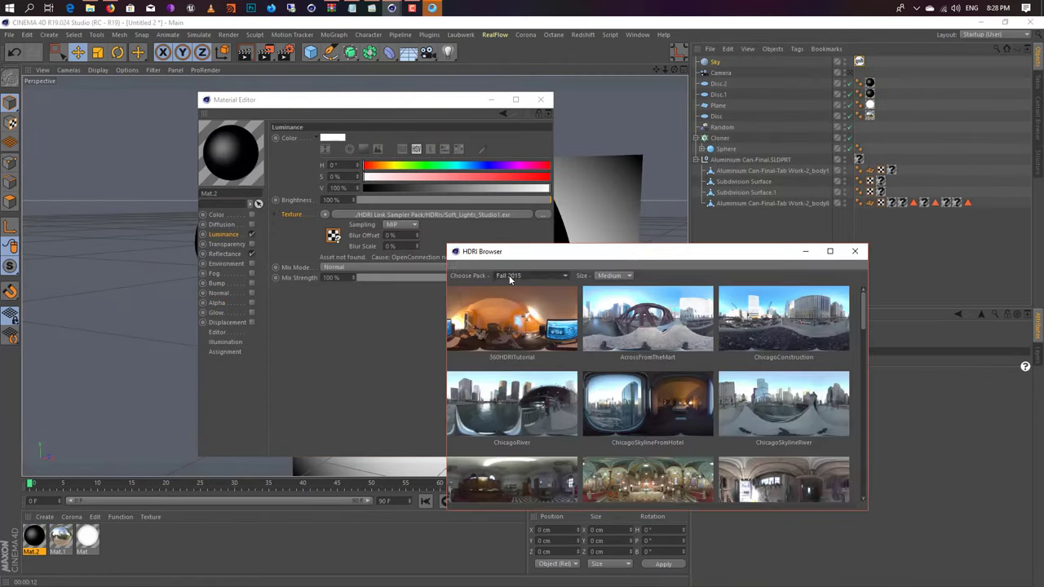
scroll(583, 395, up, 3)
click(332, 268)
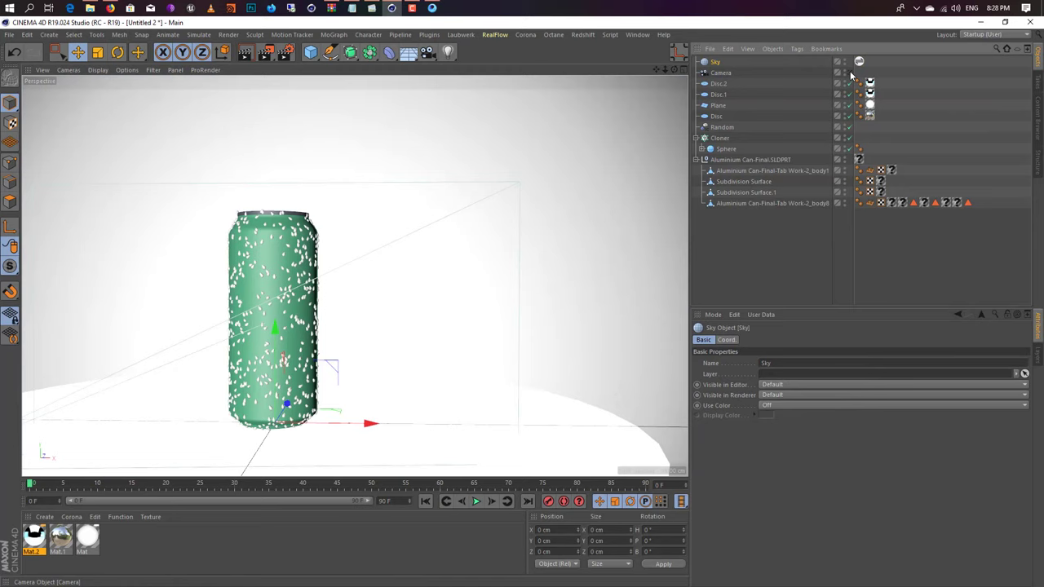
- Render through the scene camera and reposition the left disc in the four-view layout
click(849, 73)
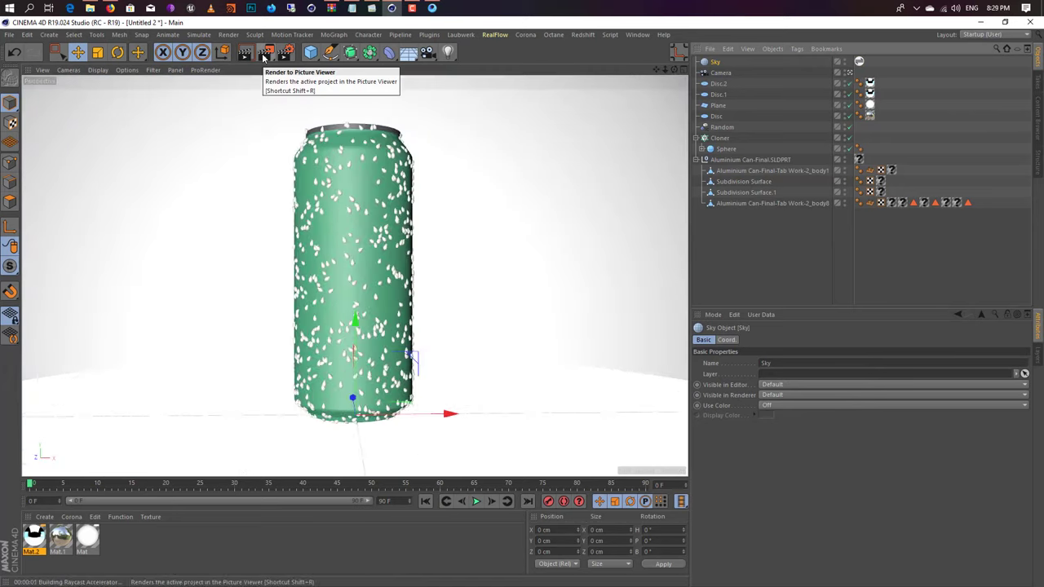
click(245, 51)
middle_click(334, 280)
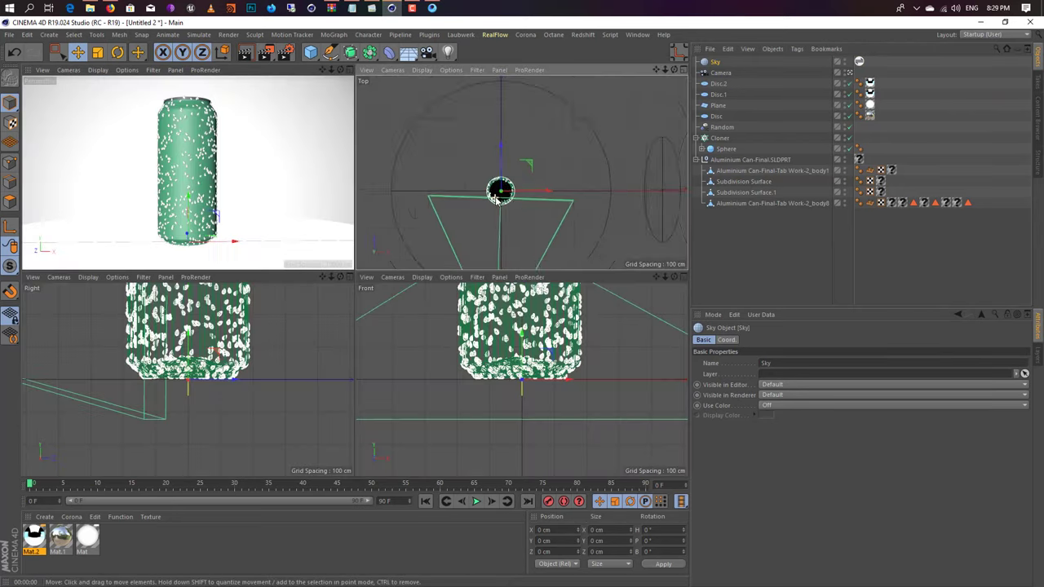
click(611, 306)
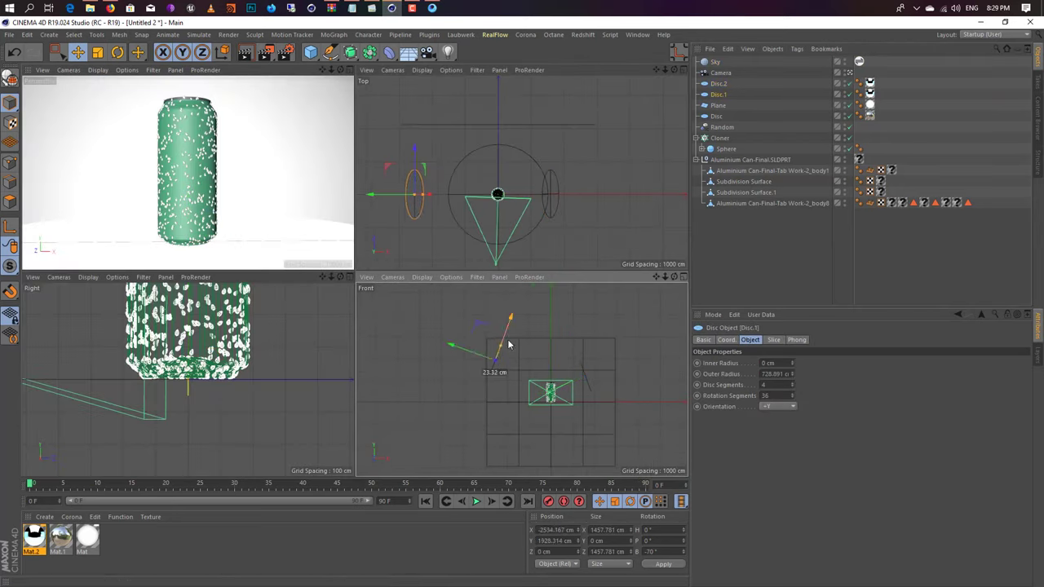
middle_click(346, 90)
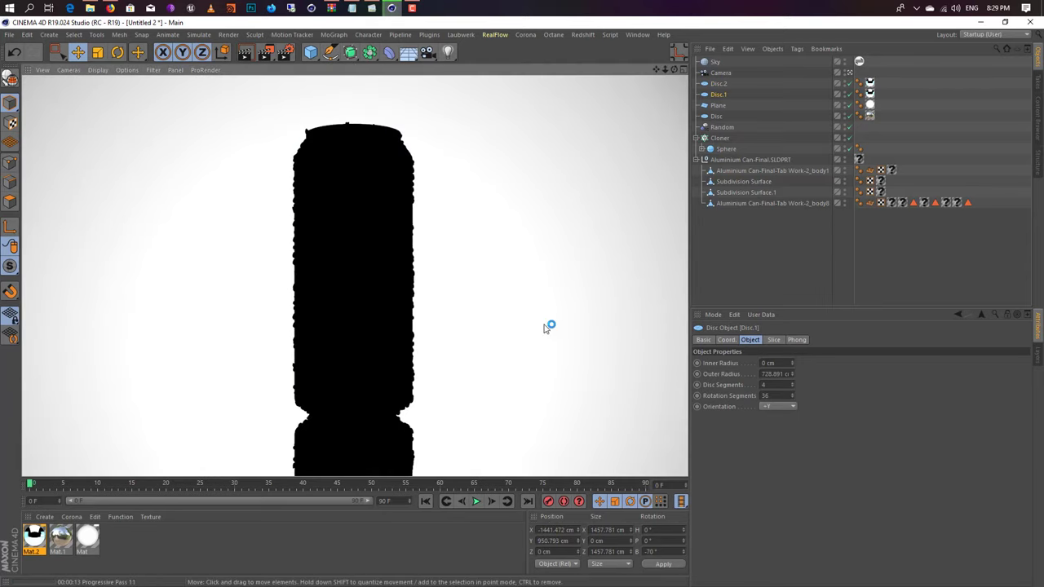
- Check the game launcher process in Task Manager, then return to Cinema 4D
key(ctrl+shift+Escape)
key(g)
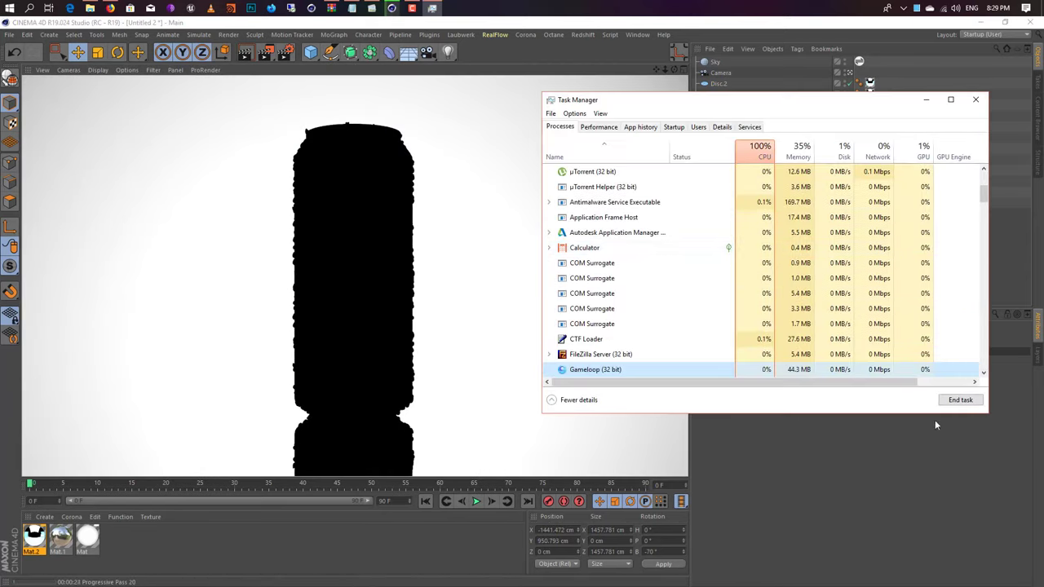
scroll(779, 247, up, 5)
scroll(708, 240, down, 5)
click(387, 216)
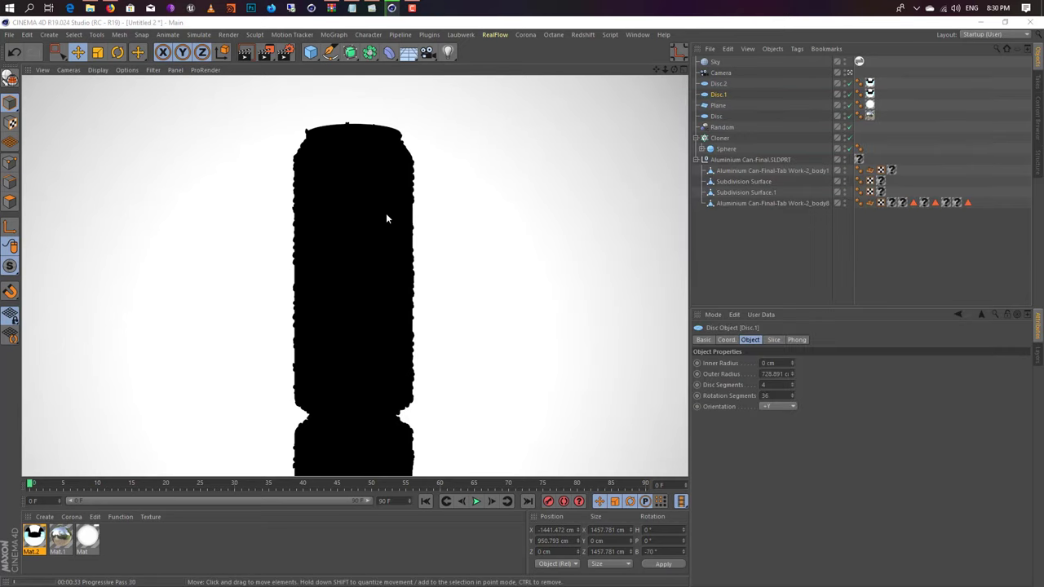
- Create Mat.3, apply it to the can and load the Red Bull label image as its Color texture
double_click(152, 545)
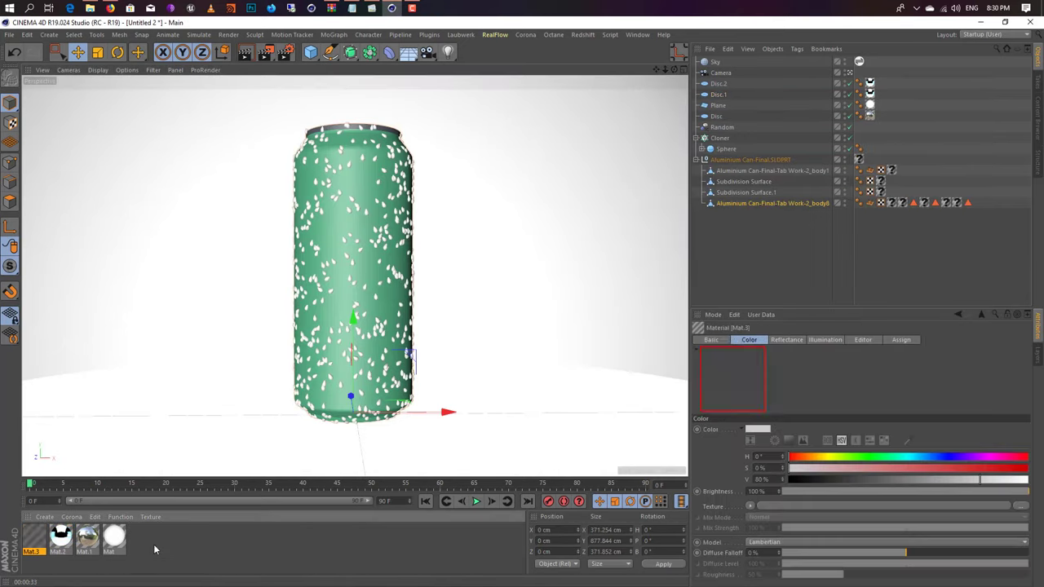
drag(35, 535, 351, 244)
double_click(979, 202)
click(510, 189)
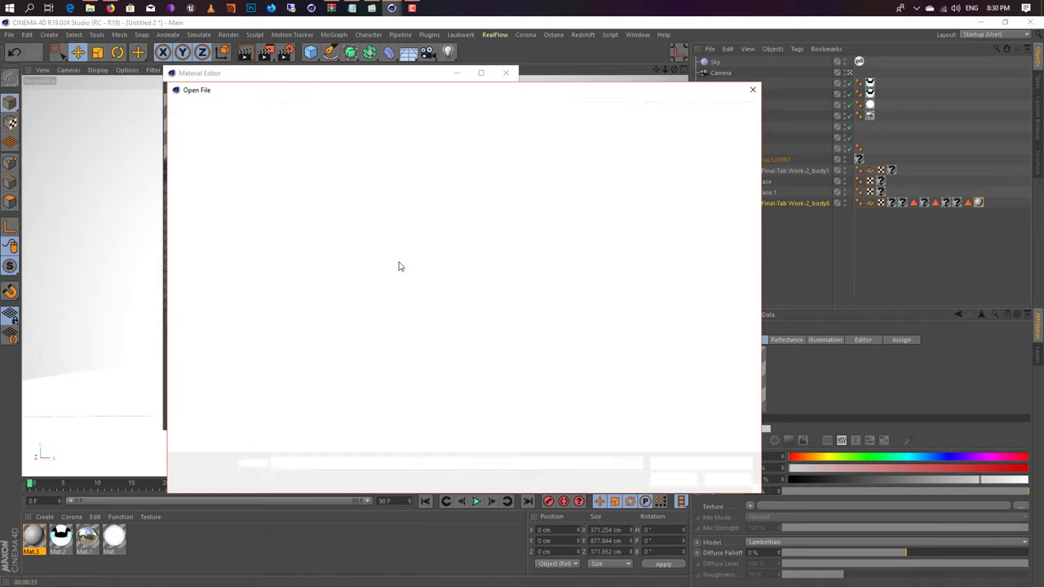
right_click(723, 257)
click(734, 213)
click(1032, 25)
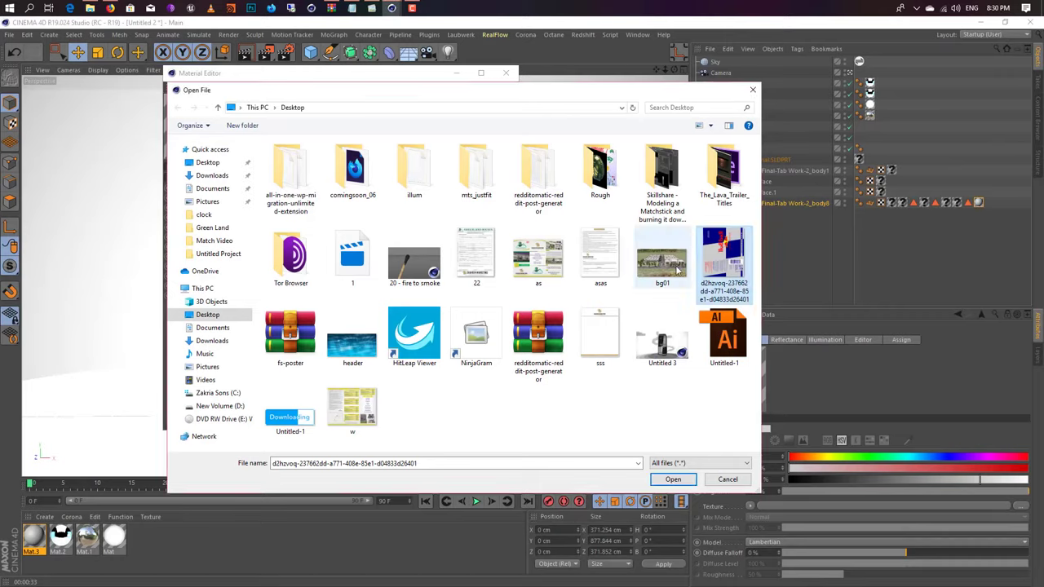
- Rotate the can about 45° to bring the logo forward, then frame the backdrop plane
key(Return)
key(r)
drag(384, 420, 334, 425)
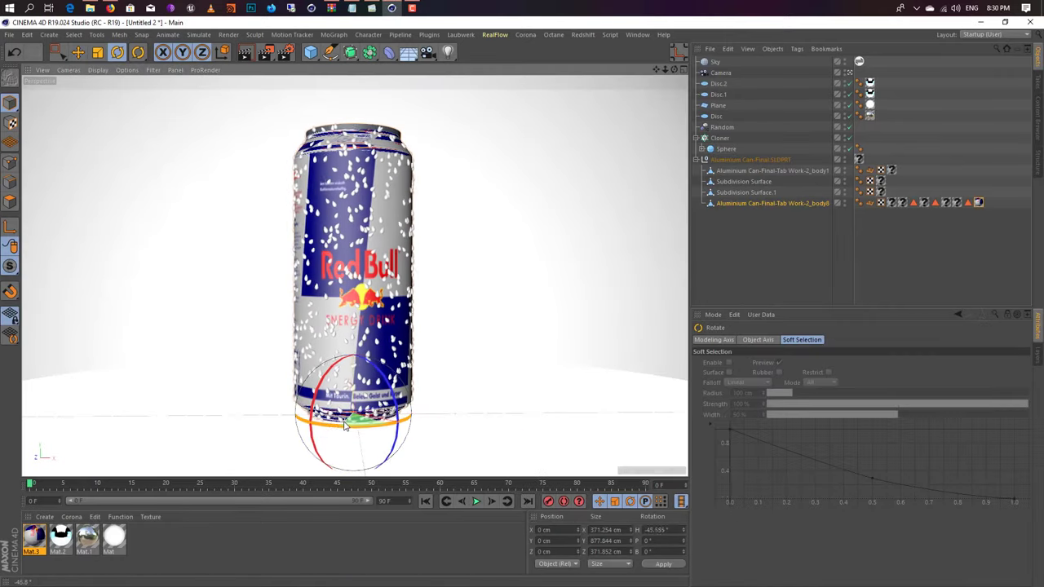
click(718, 105)
key(o)
scroll(369, 326, up, 5)
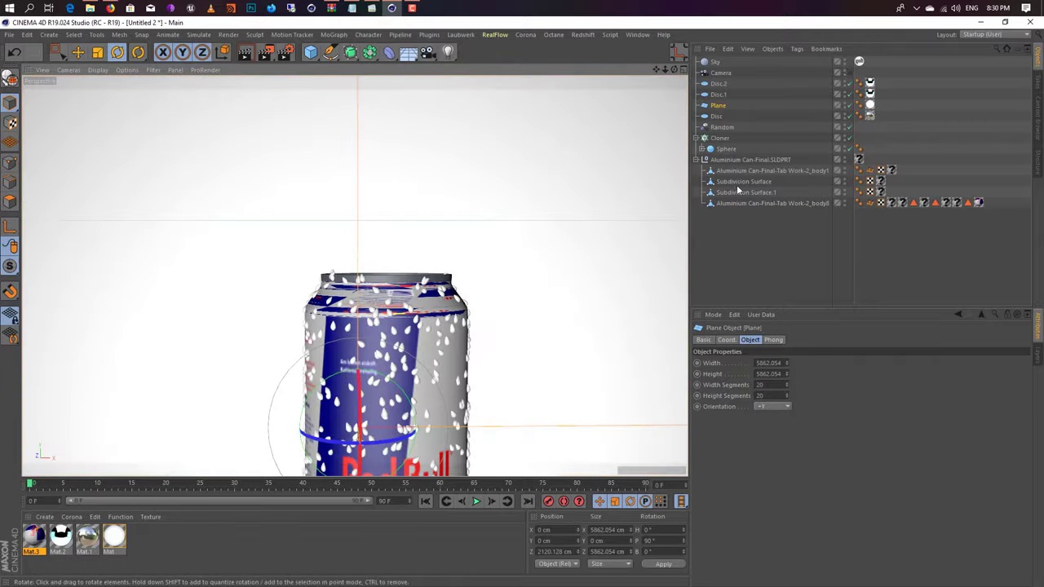
scroll(288, 195, up, 2)
- Maximize the side view and select and frame the can's body8 mesh for rectangle selection
alt+drag(367, 248, 587, 401)
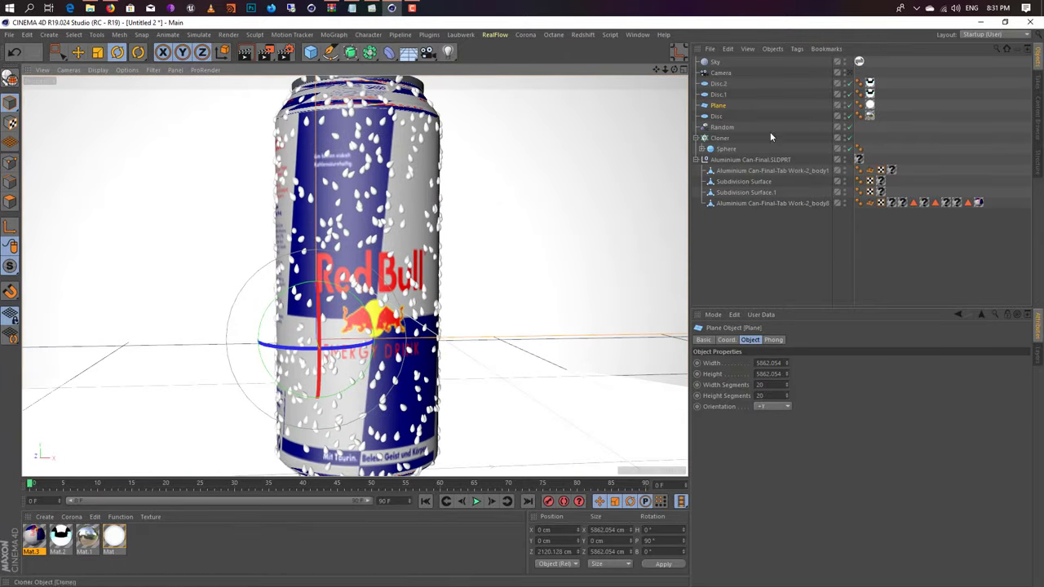
middle_click(587, 402)
middle_click(192, 350)
scroll(230, 359, down, 2)
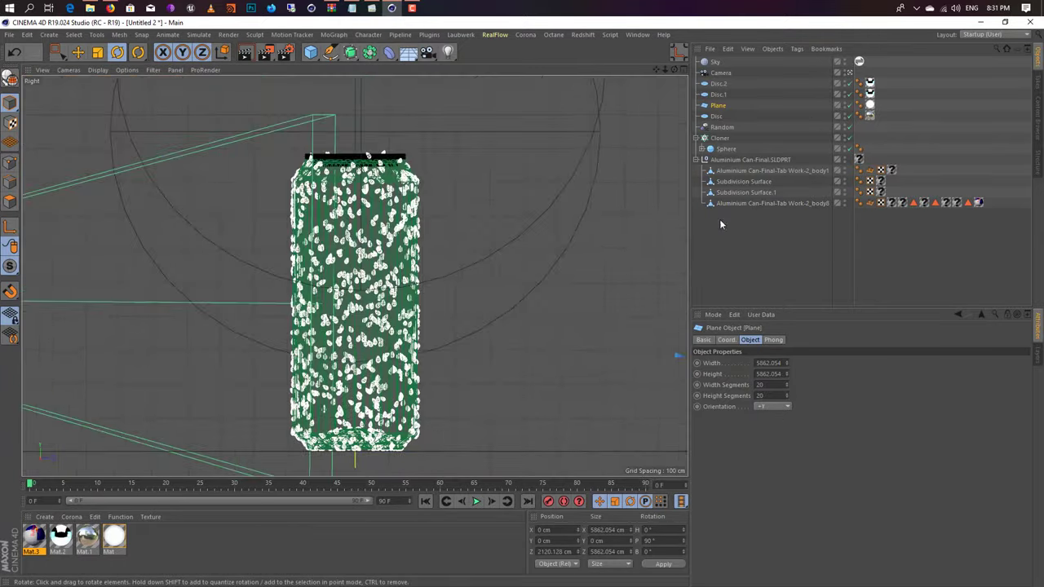
click(719, 202)
key(0)
key(o)
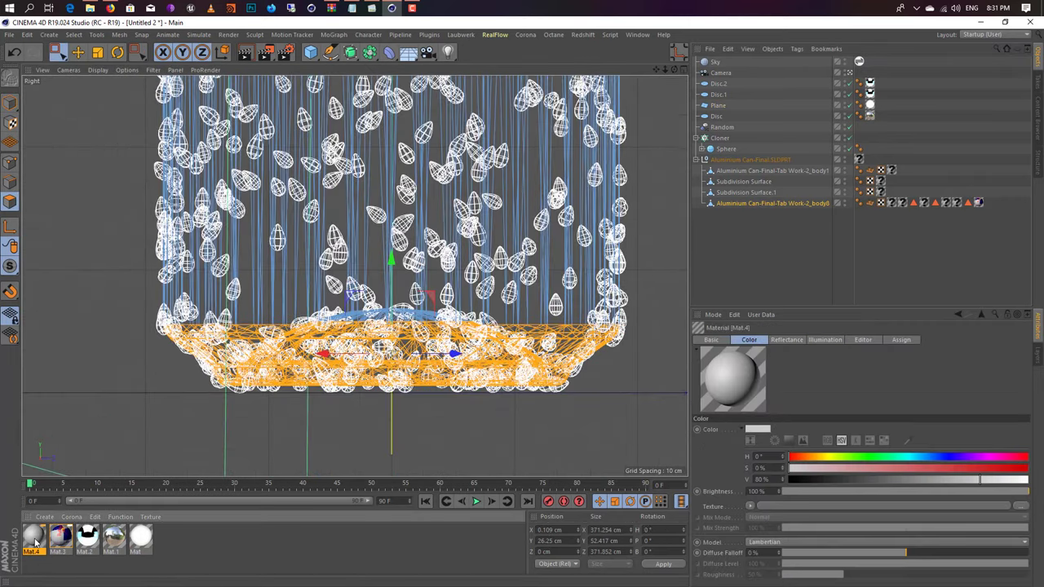
- Rectangle-select the can's top polygons and open the Mat.4 material assigned to them
drag(168, 168, 493, 247)
drag(365, 198, 367, 202)
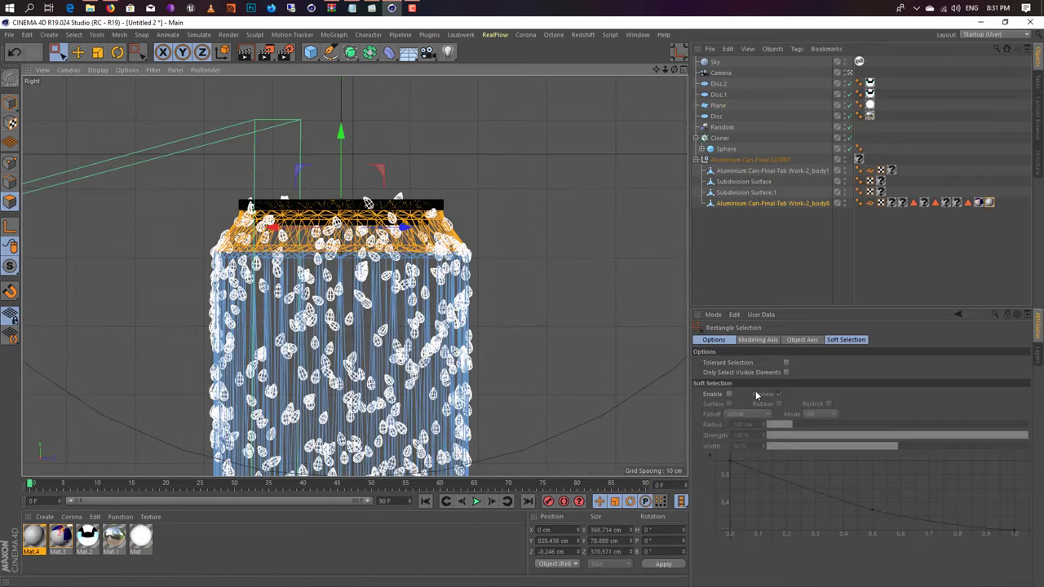
key(F5)
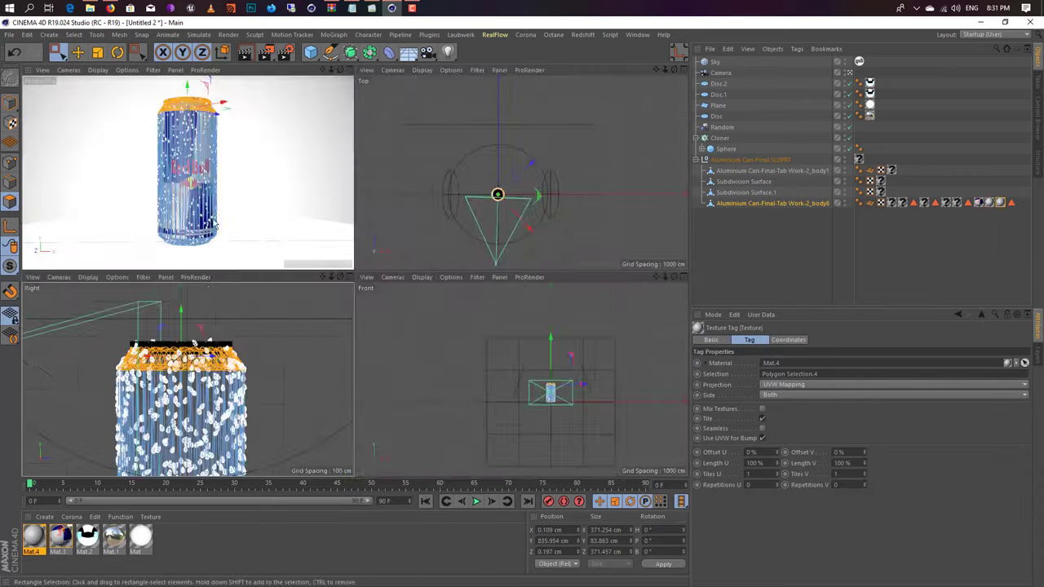
key(F1)
double_click(33, 536)
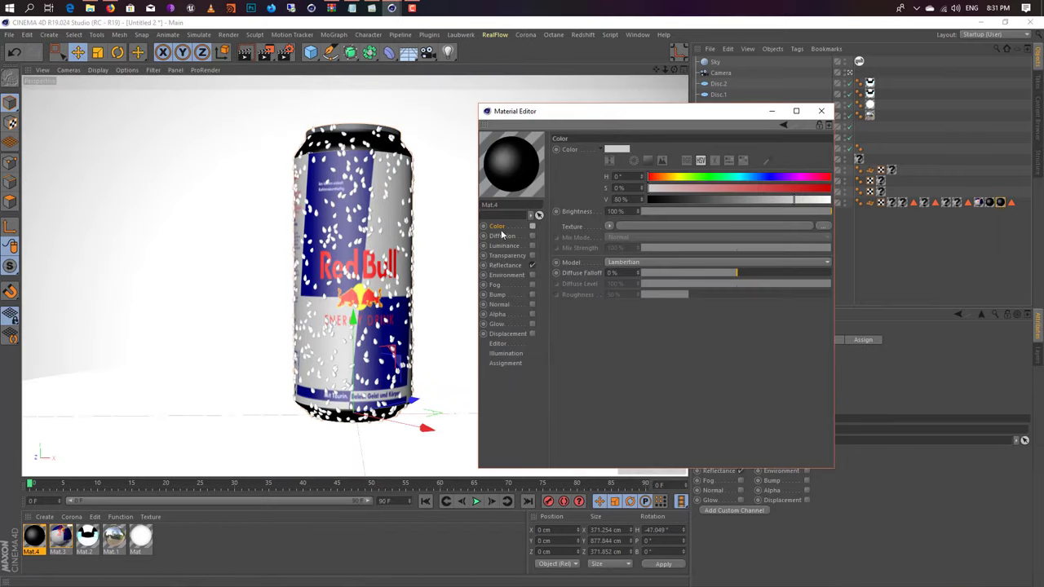
- Make Mat.4 silver metal: Reflection (Legacy) layer, Fresnel Conductor, Silver preset
click(505, 265)
click(600, 172)
click(564, 172)
click(720, 275)
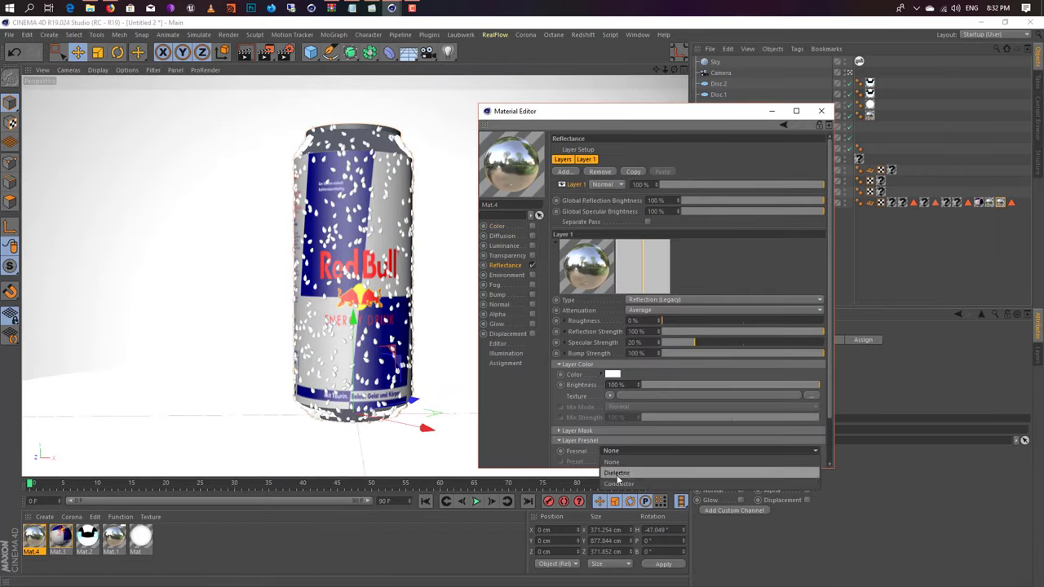
click(618, 483)
click(649, 461)
click(660, 376)
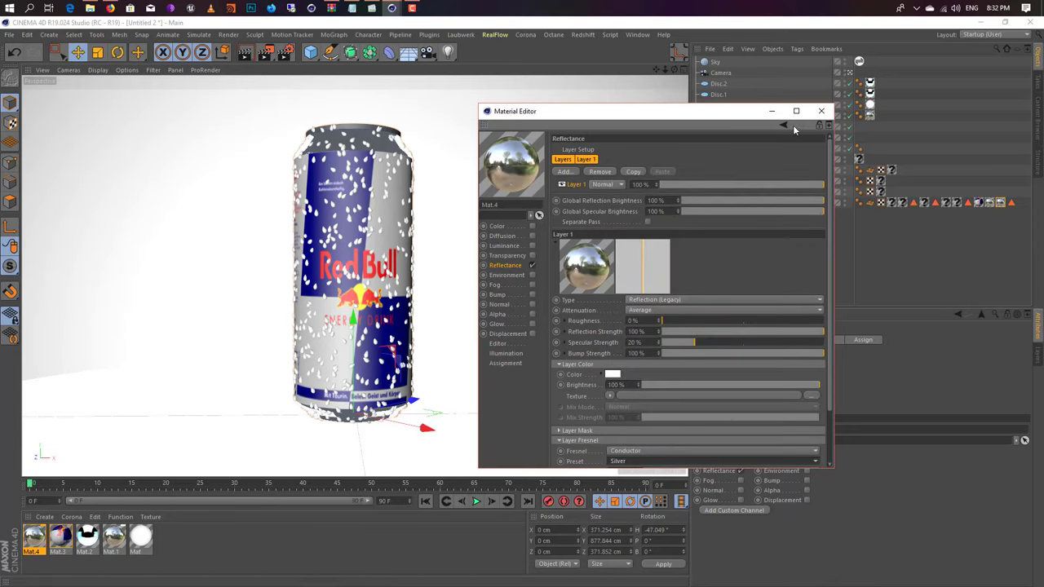
click(821, 111)
- Give Mat.3 a Reflection (Legacy) layer textured with the Red Bull image at 5% roughness
double_click(60, 538)
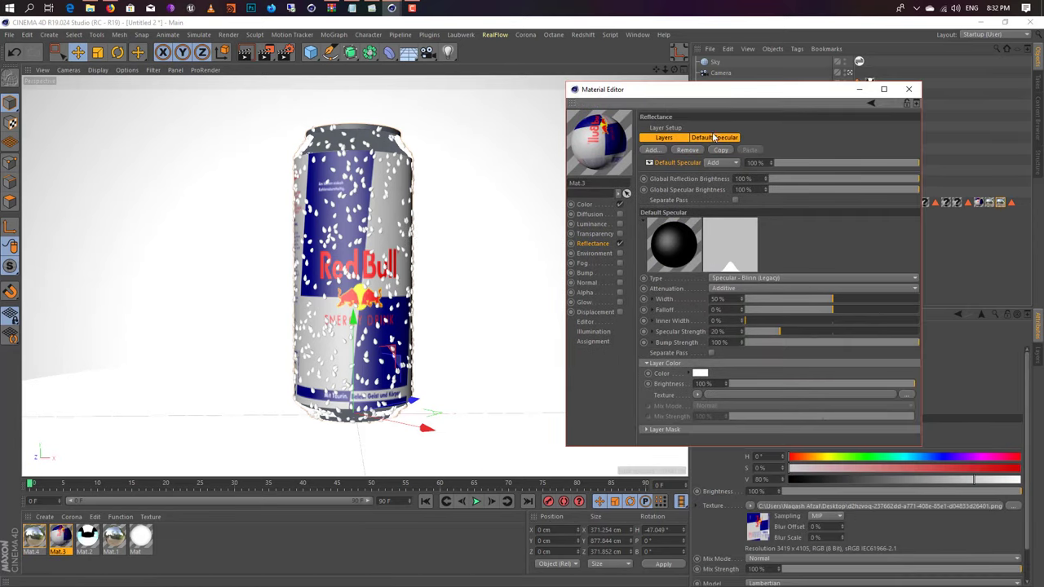
click(688, 150)
click(652, 150)
click(699, 252)
click(707, 373)
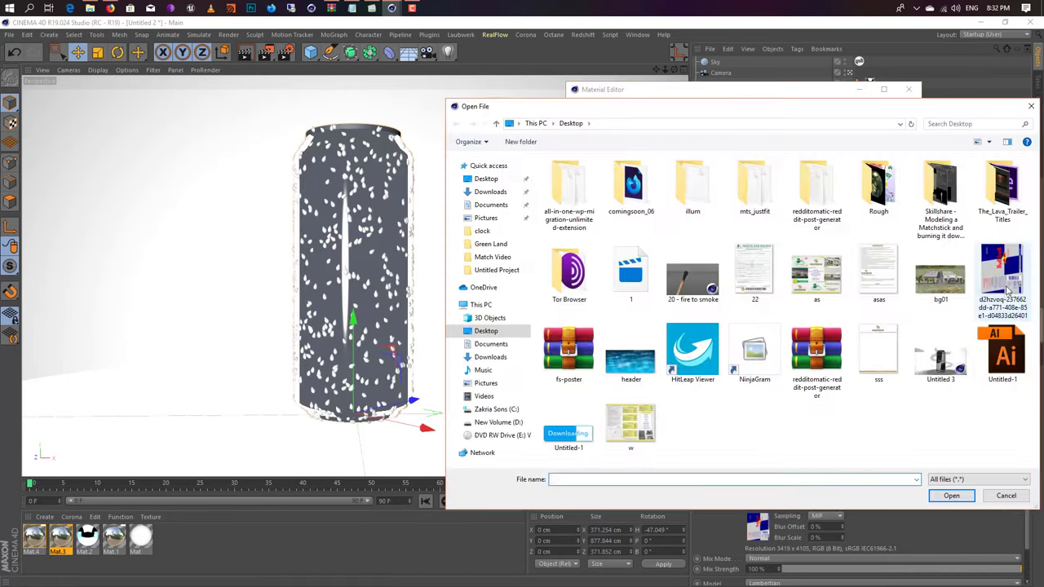
double_click(995, 330)
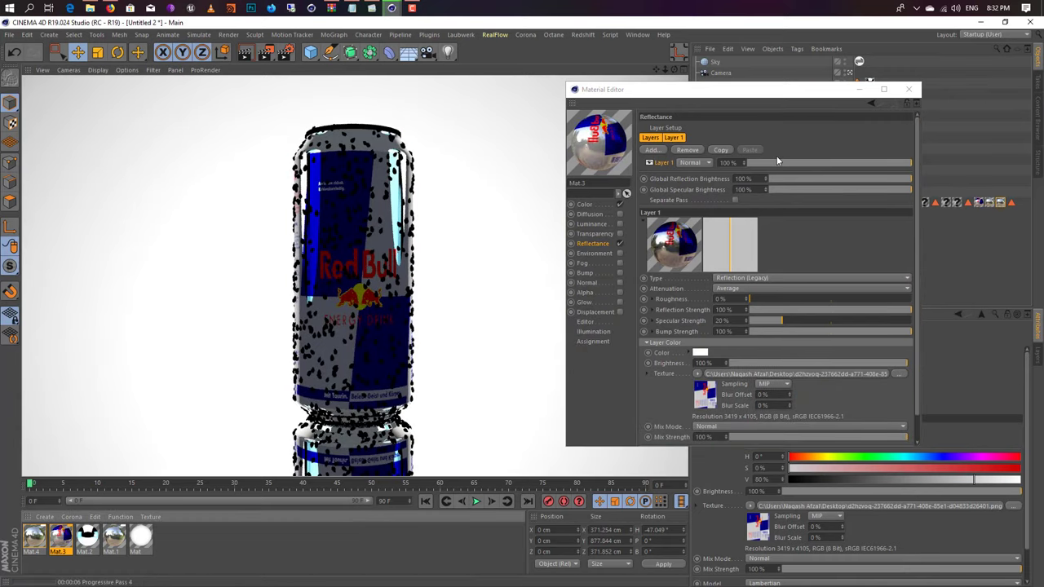
click(756, 300)
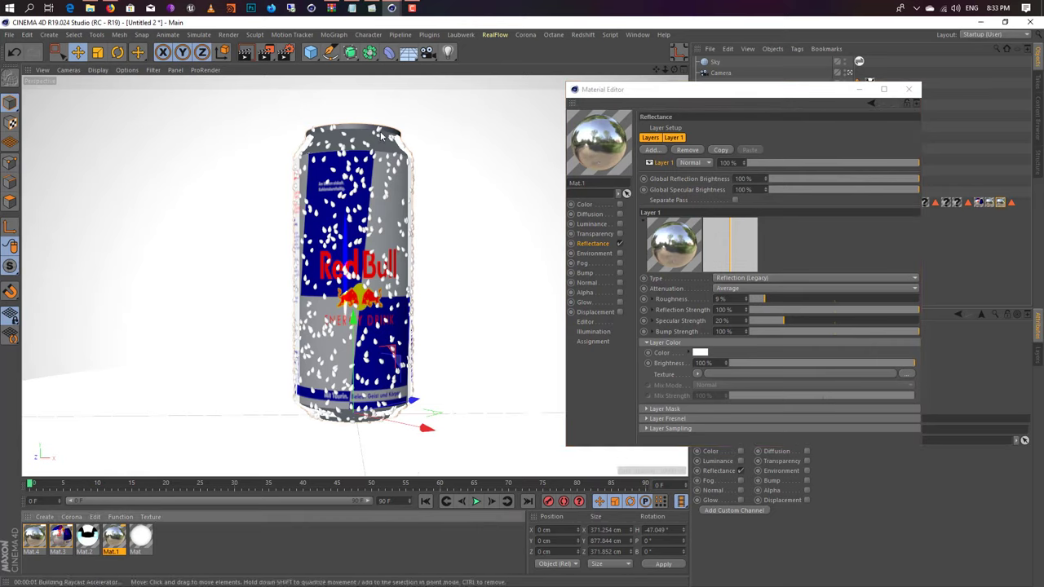
click(910, 91)
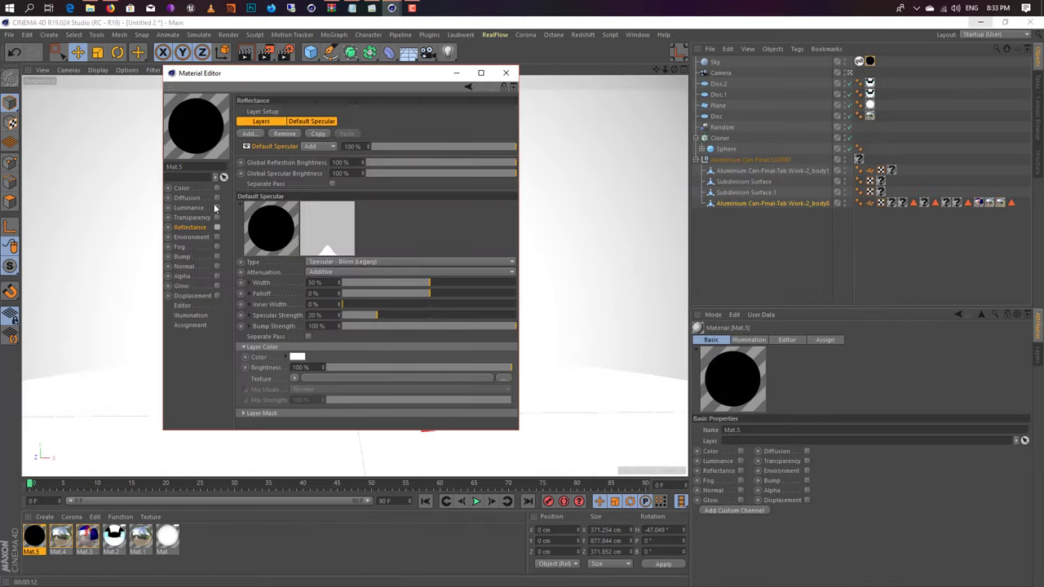
- Enable luminance on Mat.5 and link the Sky to a Fall 2015 HDRI, then re-render
click(216, 207)
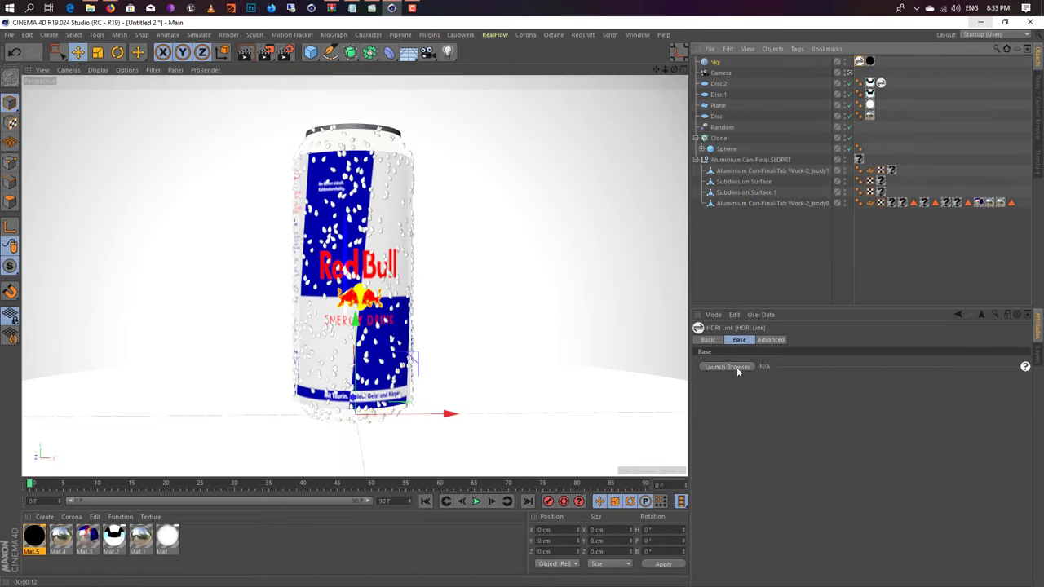
click(727, 366)
click(615, 206)
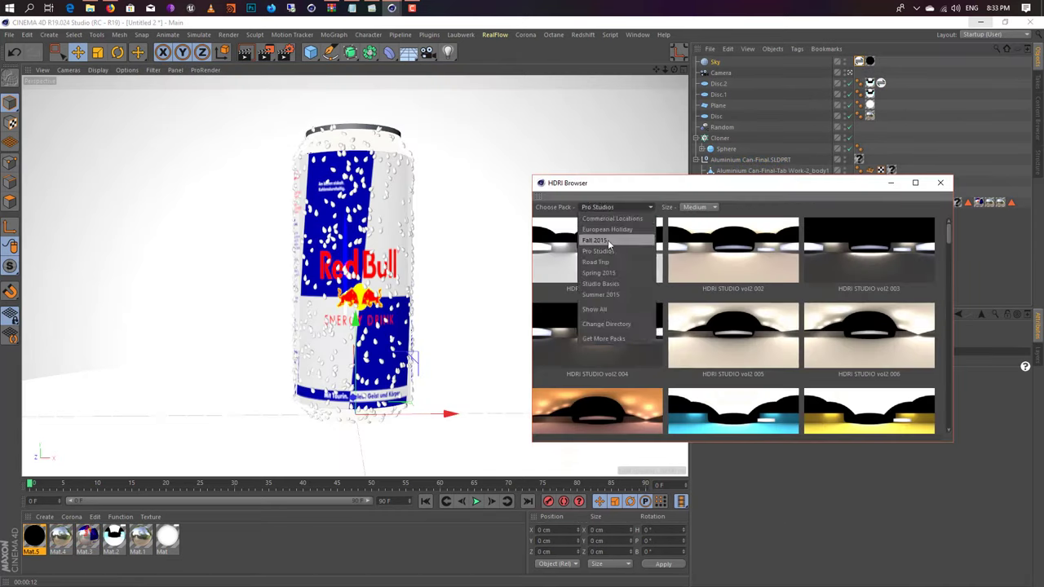
click(603, 245)
scroll(734, 326, down, 5)
click(246, 55)
click(247, 55)
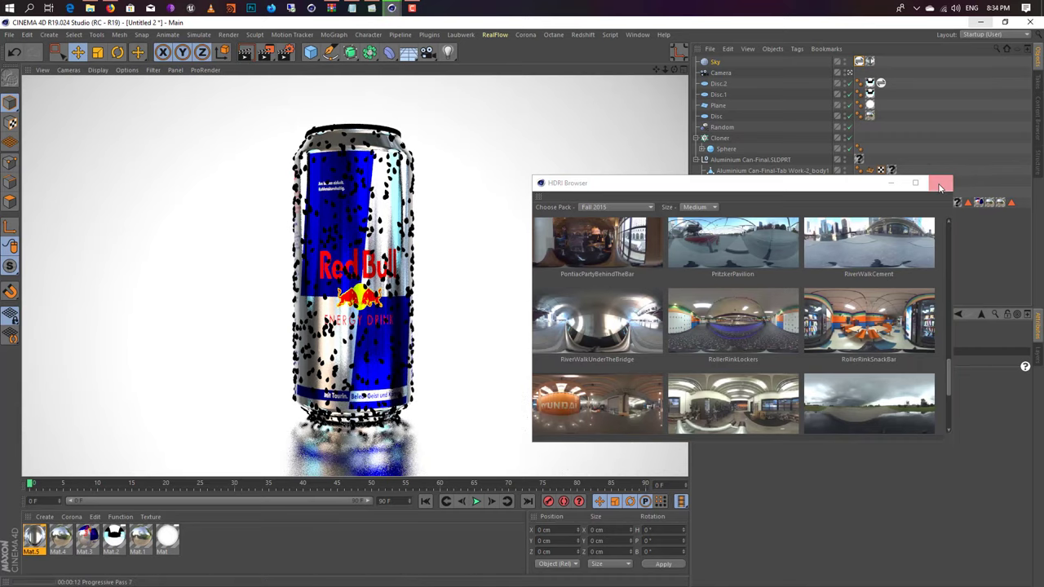
click(939, 182)
double_click(34, 536)
drag(326, 72, 658, 90)
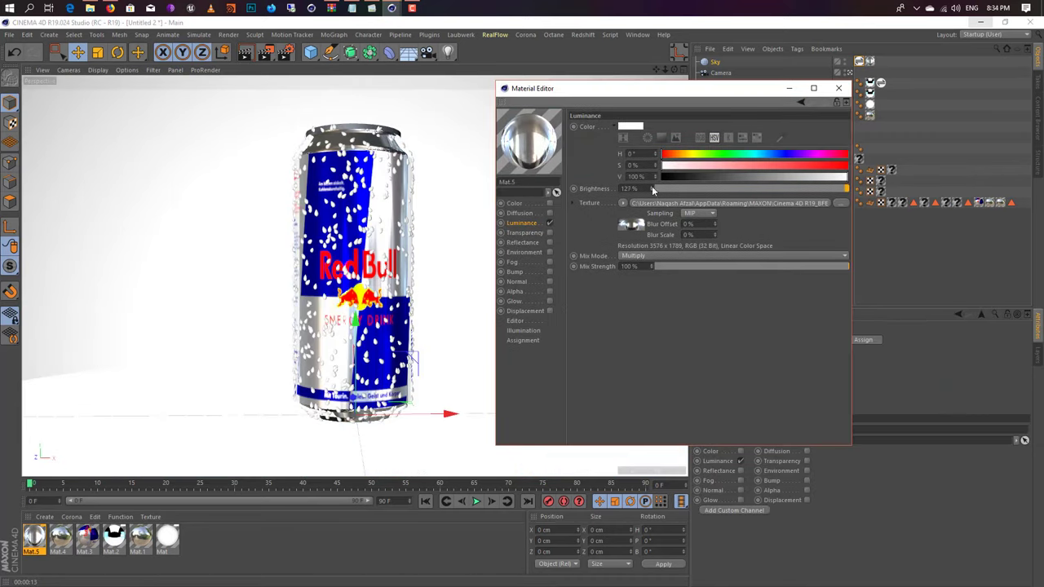
click(256, 62)
- Adjust the falloff of the Plane material's circular luminance gradient, then create Mat.6
click(237, 276)
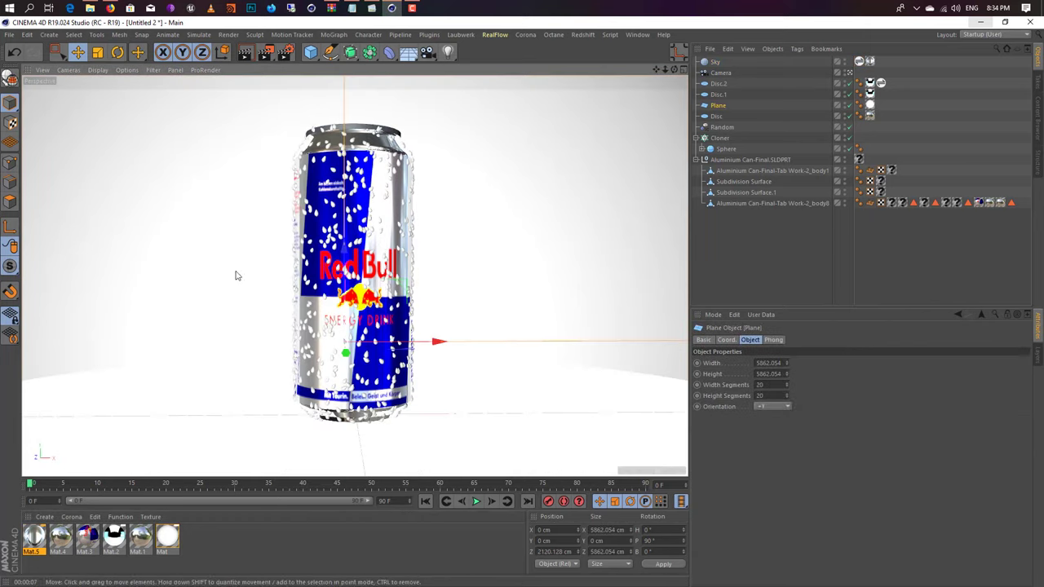
double_click(168, 535)
click(636, 269)
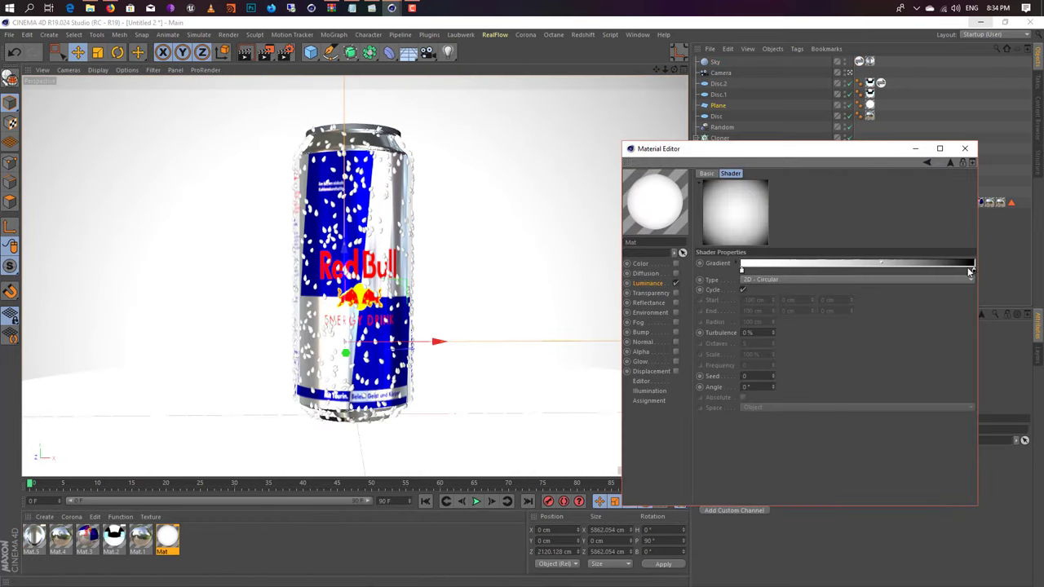
drag(937, 272, 884, 272)
click(245, 52)
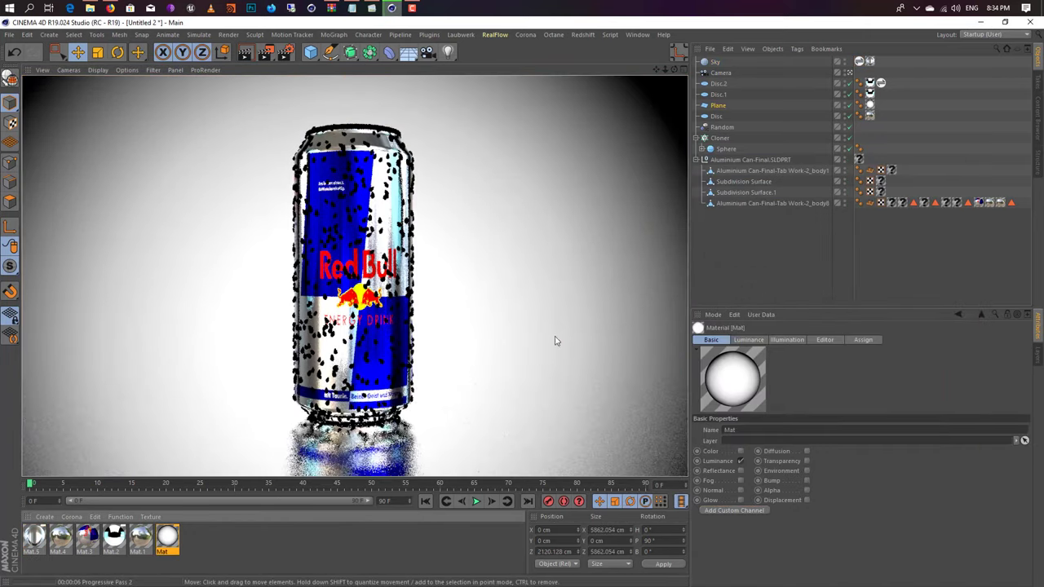
double_click(318, 523)
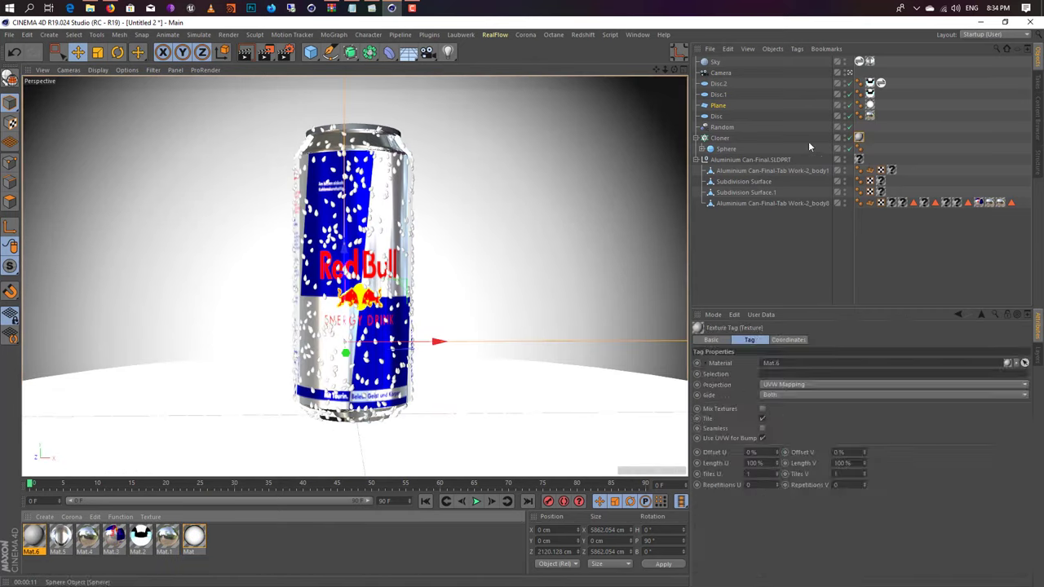
- Give Mat.6 a transparent refraction preset so the droplets look like water
double_click(34, 536)
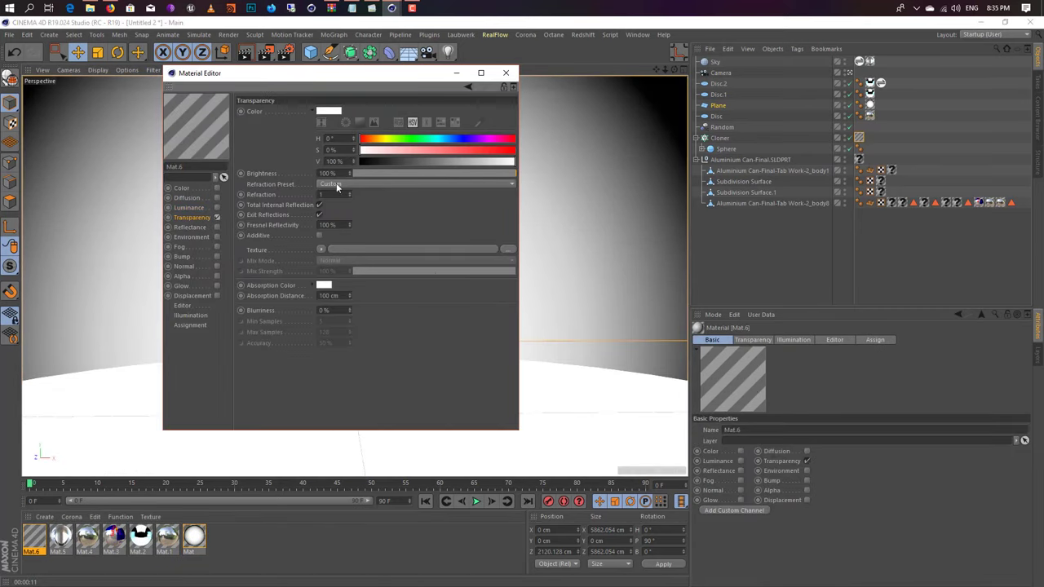
click(337, 187)
click(245, 52)
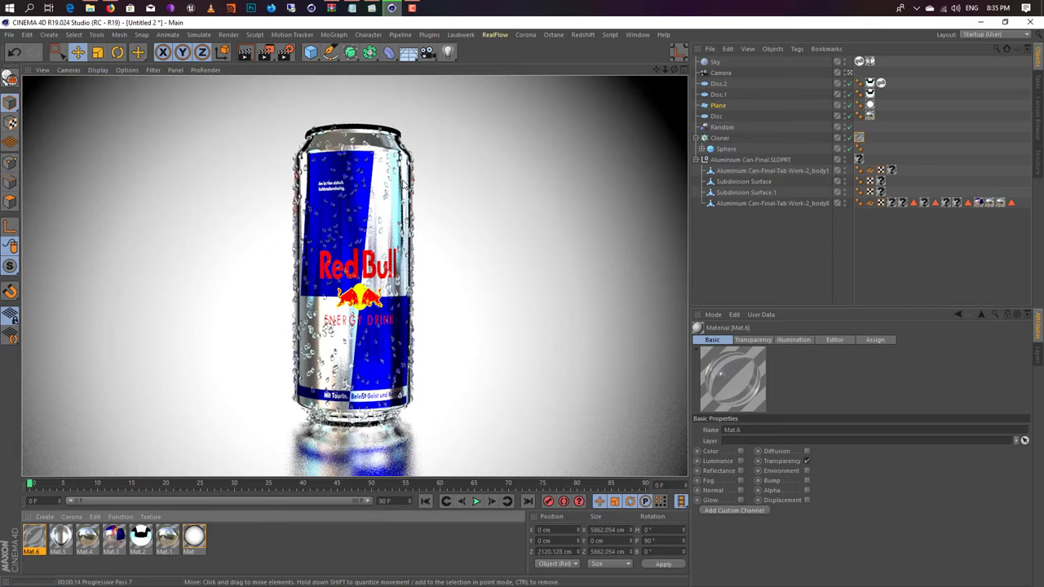
- Browse the Fall 2015 HDRIs and apply a different one to light the scene
scroll(764, 232, down, 5)
scroll(764, 233, down, 5)
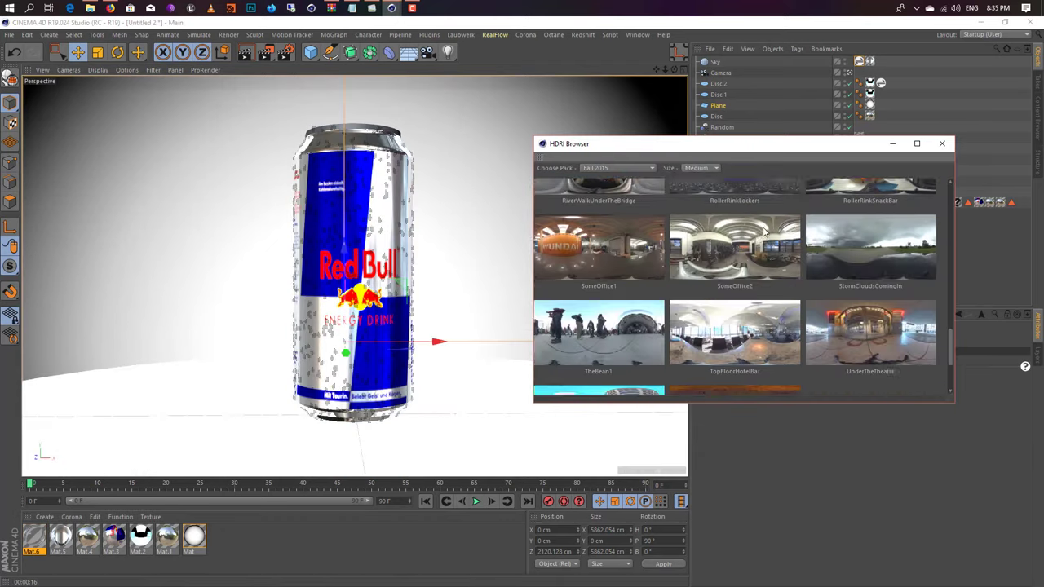
scroll(764, 232, down, 3)
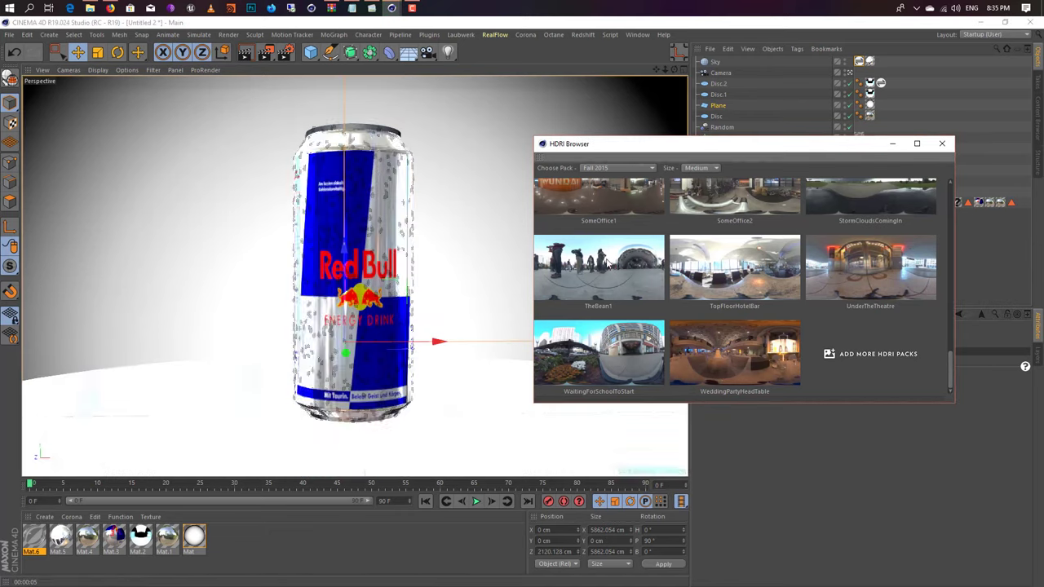
click(244, 51)
- Scale the backdrop Plane up to about 9256 cm and orbit around the can
middle_click(519, 226)
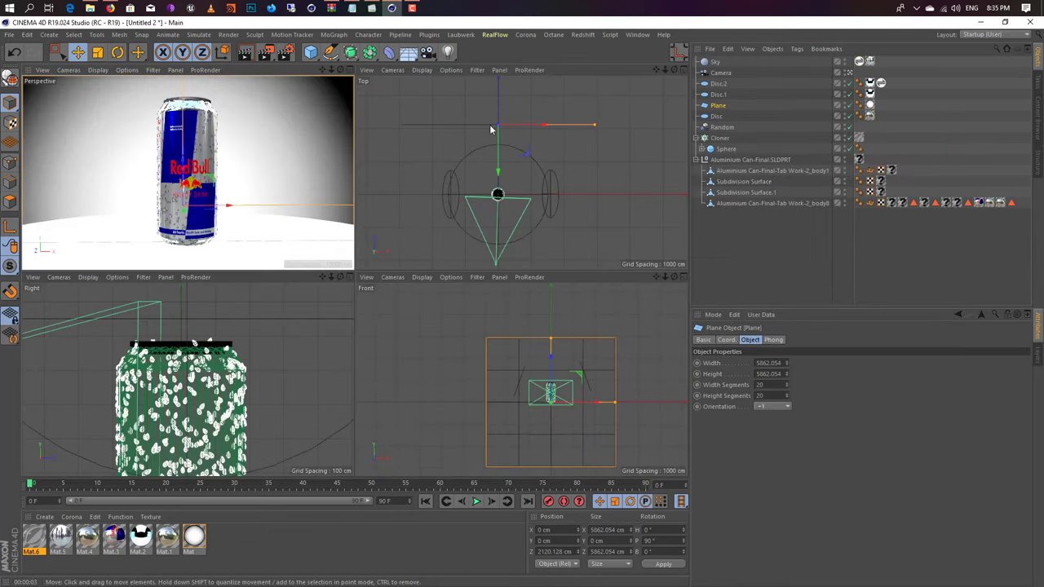
key(t)
drag(490, 129, 500, 82)
middle_click(198, 177)
click(351, 244)
alt+drag(351, 244, 375, 318)
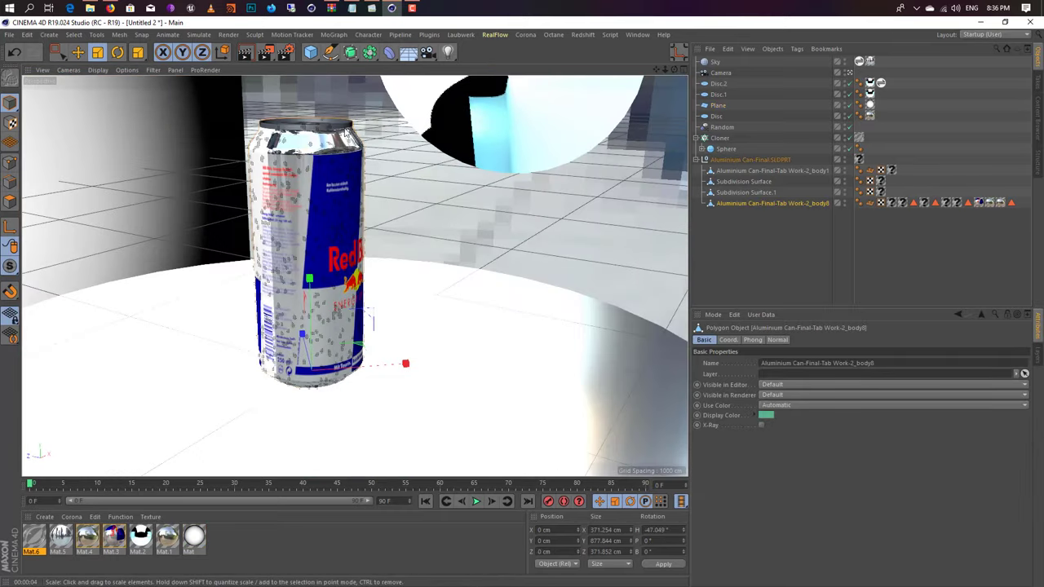
scroll(270, 81, up, 5)
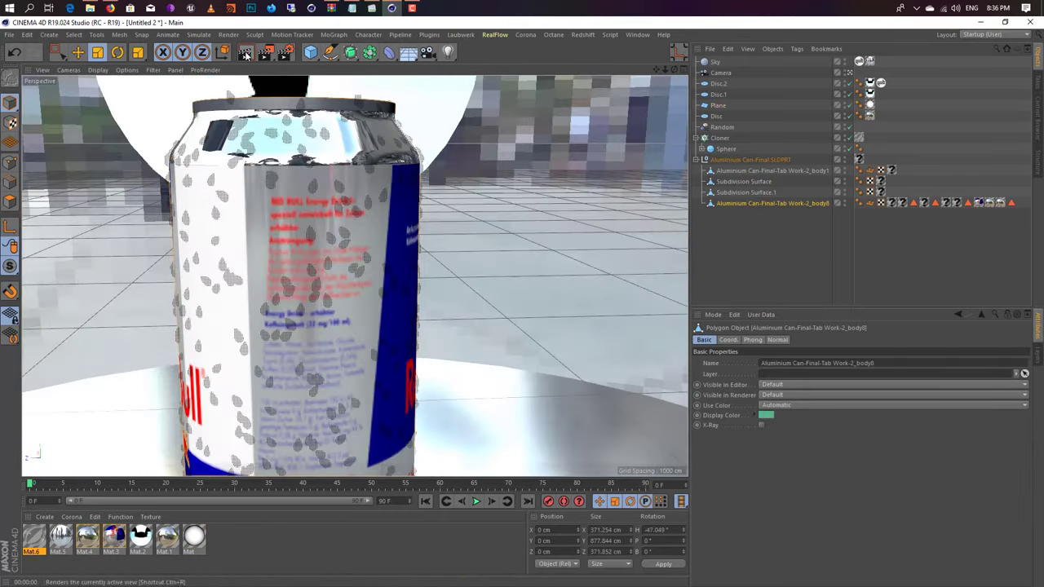
scroll(239, 195, down, 5)
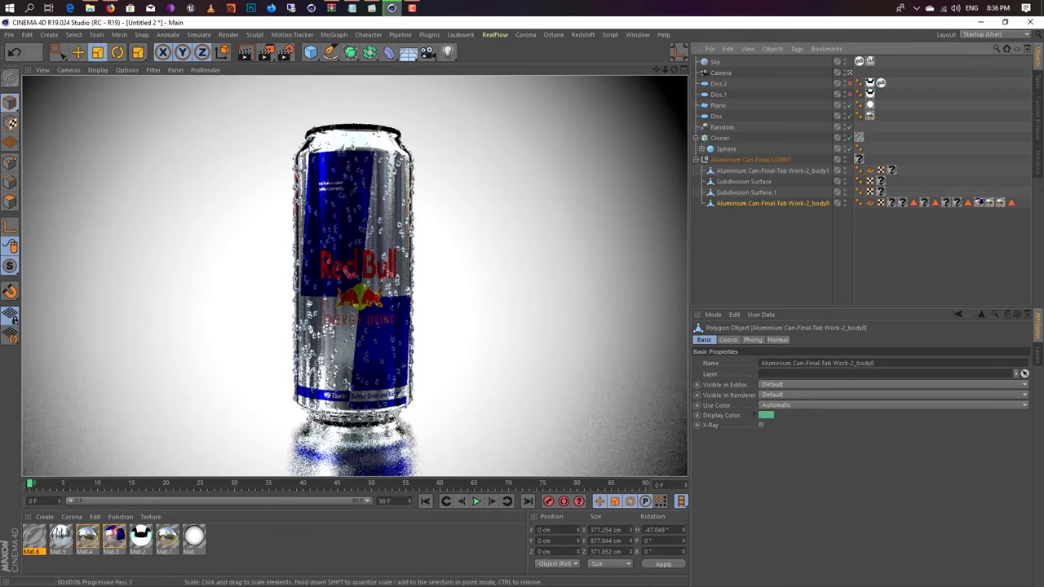
- Delete the Plane to preview the HDRI background, restore it, and open its Mat material
click(892, 106)
key(Delete)
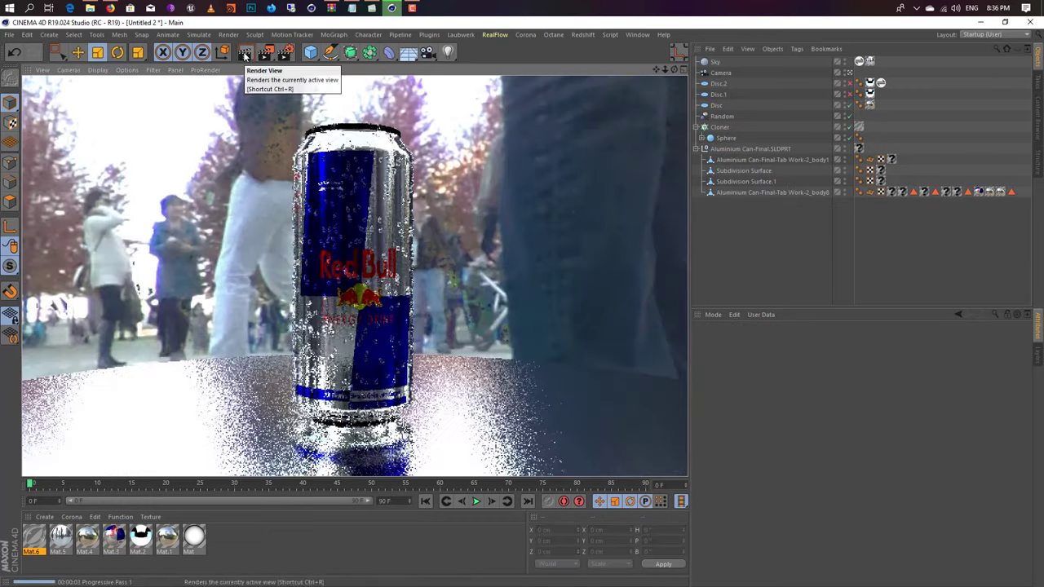
key(ctrl+z)
double_click(194, 536)
- Turn off Mat's luminance and review its color settings
click(188, 207)
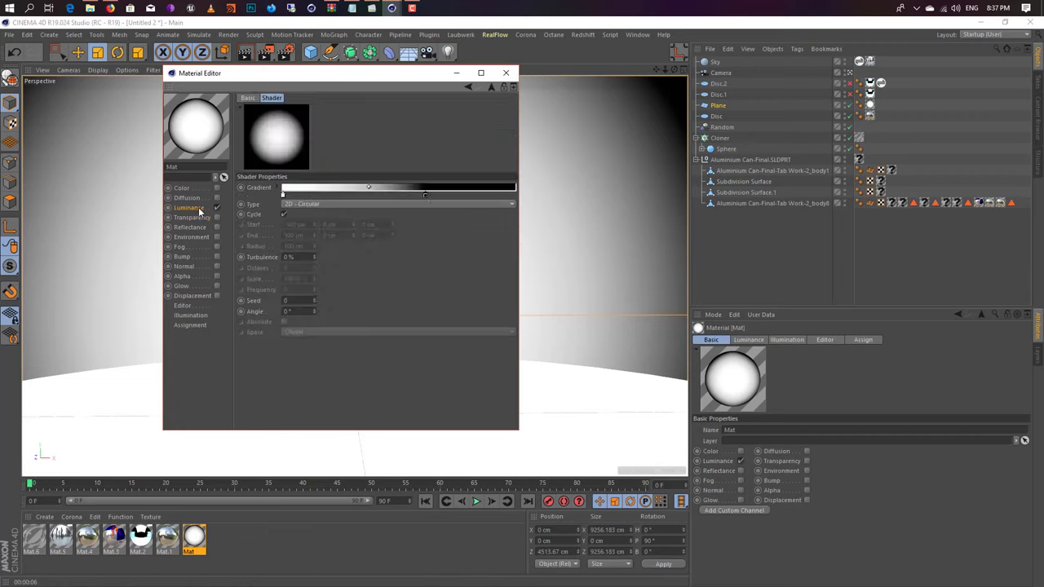
click(216, 188)
click(216, 208)
click(505, 73)
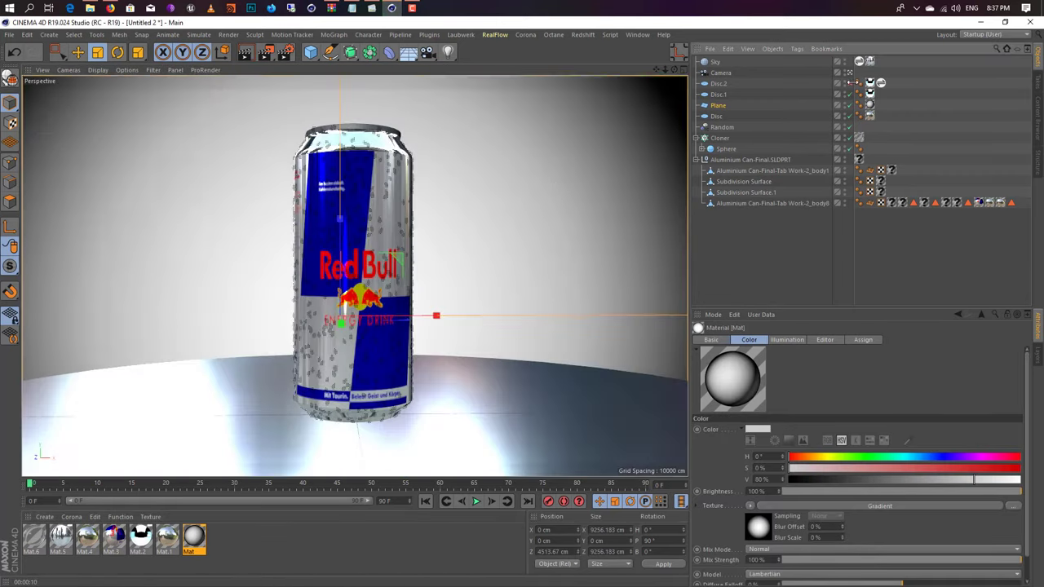
- Re-enable luminance on Mat and render a quick preview of the droplet-covered can
double_click(194, 535)
click(216, 207)
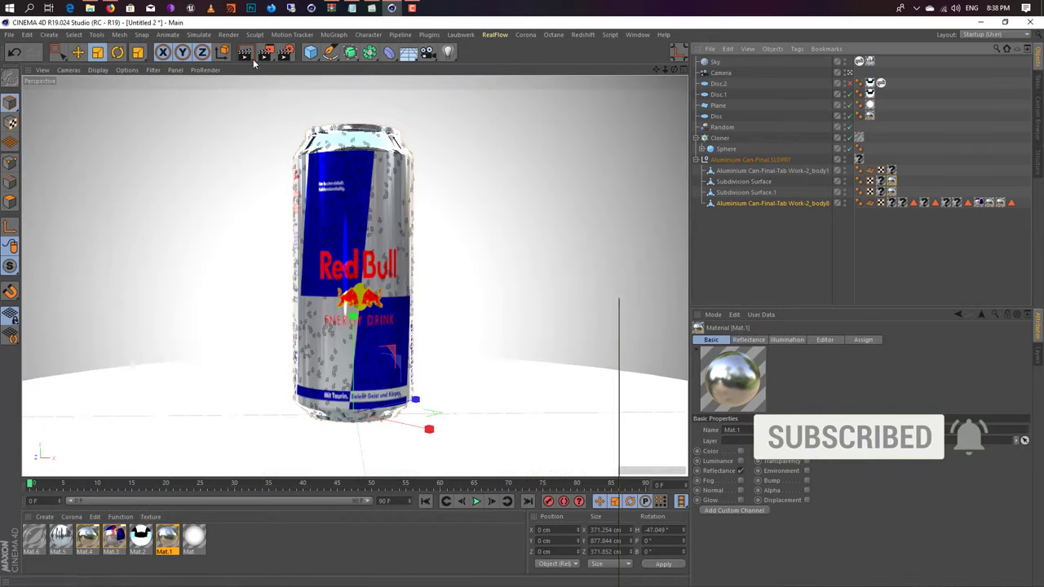
click(251, 58)
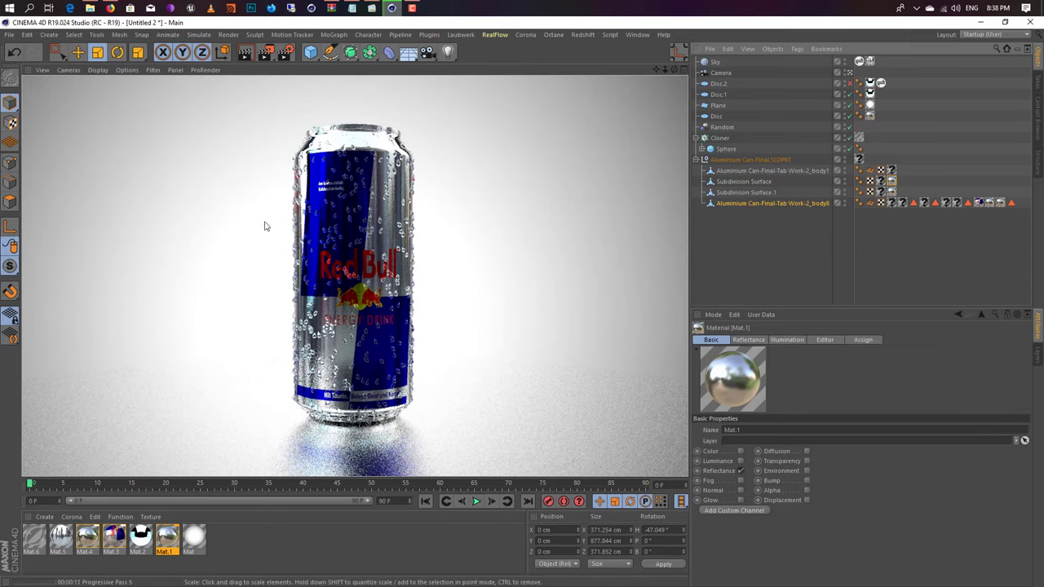
click(355, 406)
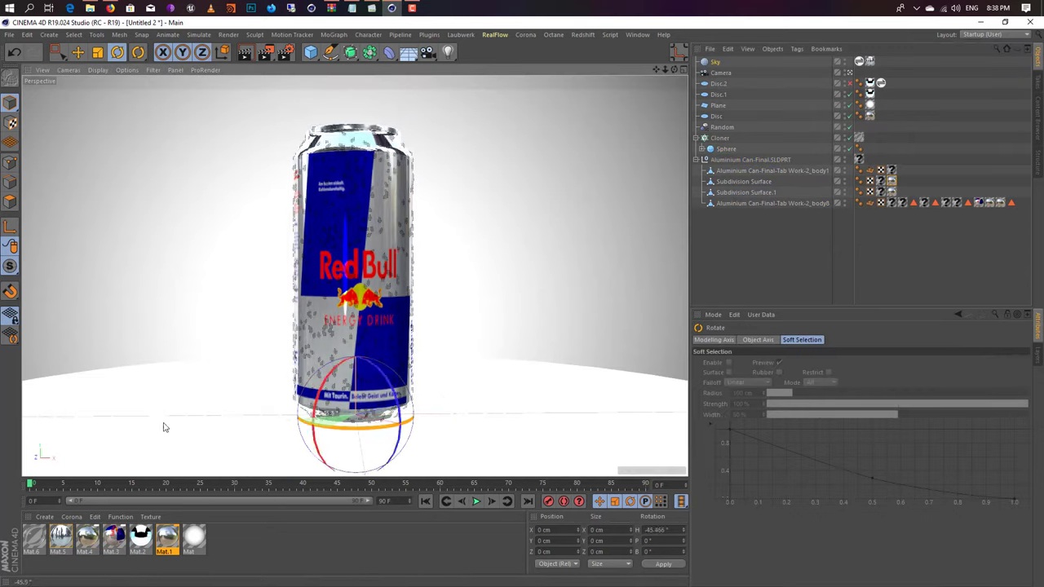
- Rotate the sky to shift the reflections and undo the label tag's tiling change
drag(331, 428, 442, 121)
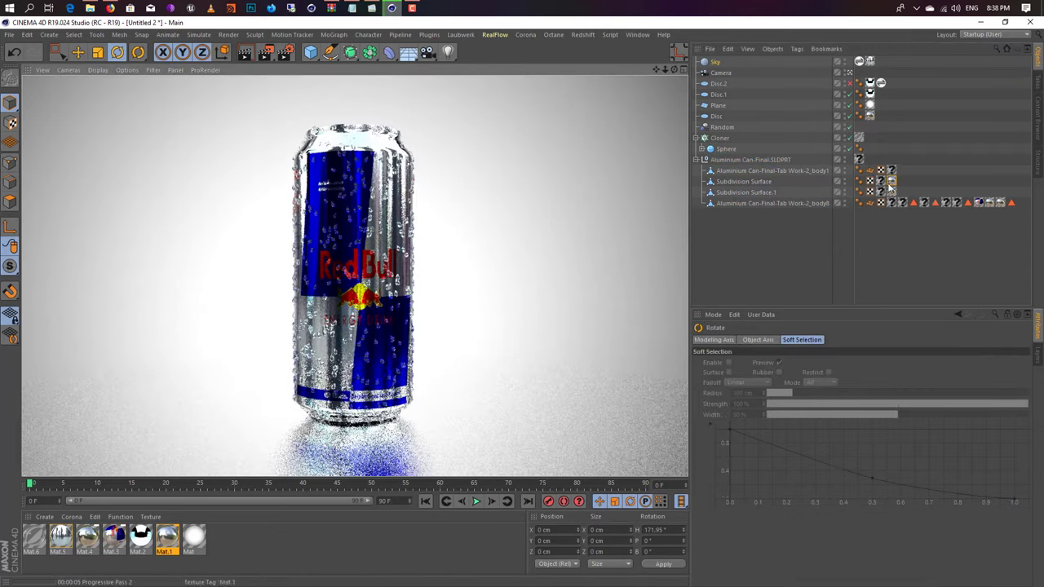
click(869, 61)
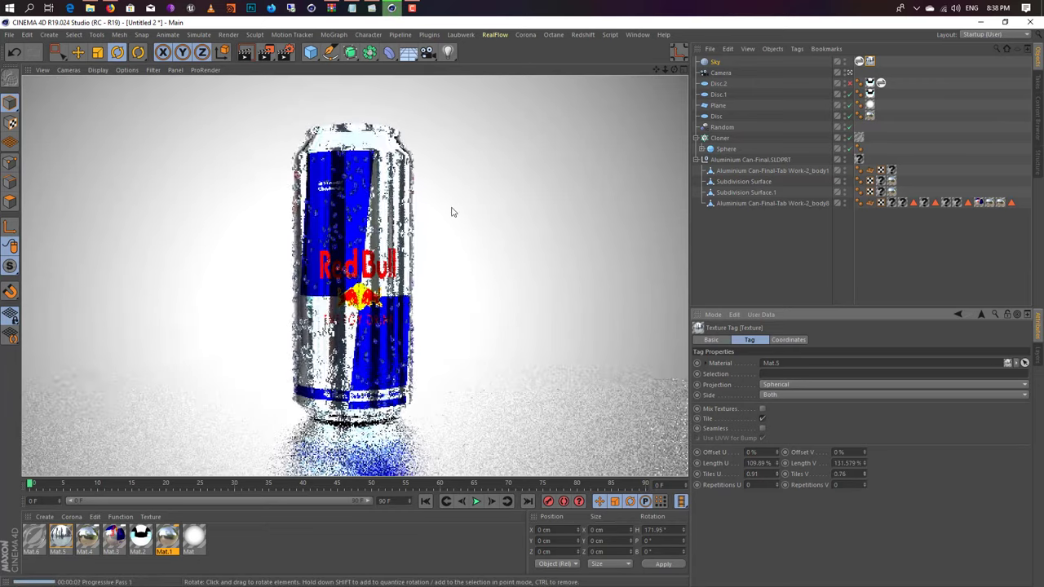
key(ctrl+z)
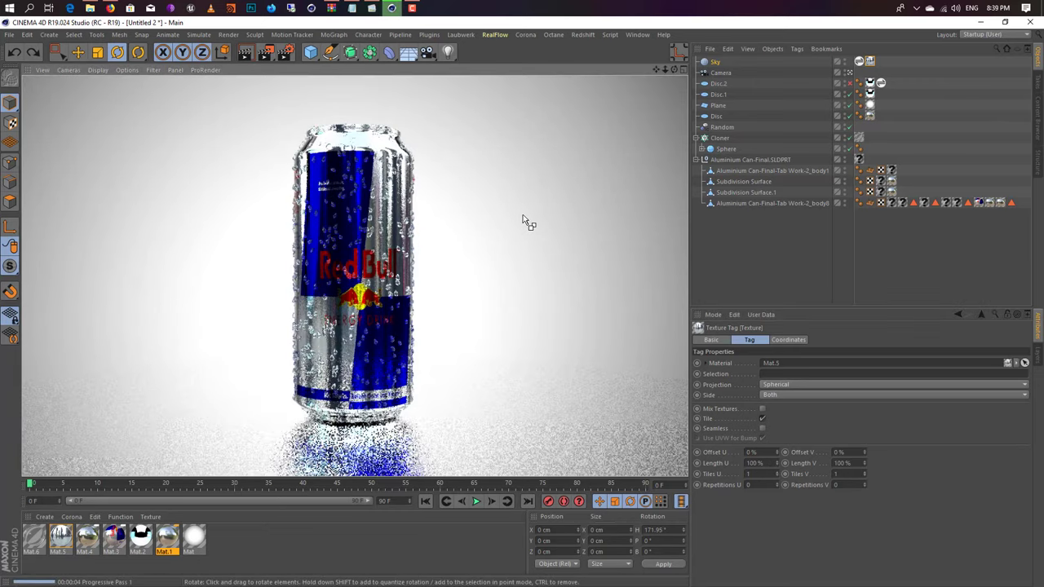
click(369, 237)
scroll(369, 237, down, 5)
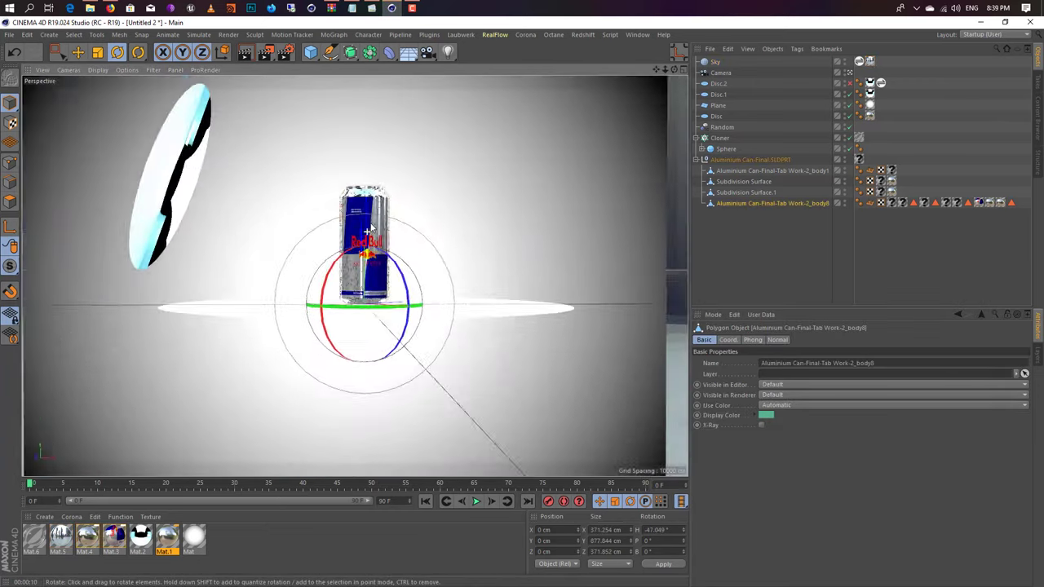
- Tilt Disc.2, move it lower-left, and render a preview of the relit can
click(753, 82)
key(e)
key(r)
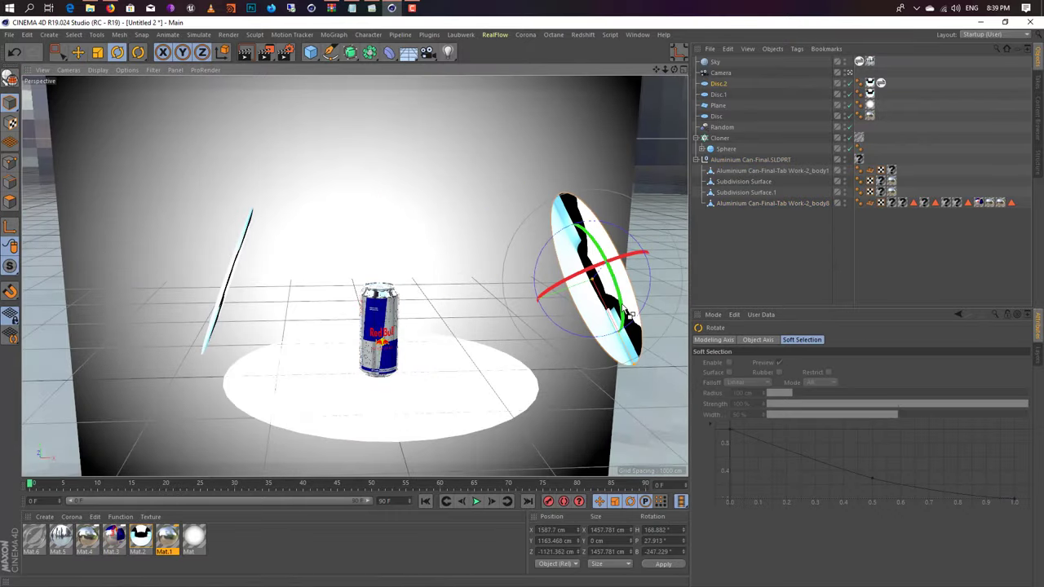
drag(553, 277, 522, 269)
key(e)
drag(510, 231, 477, 271)
click(245, 51)
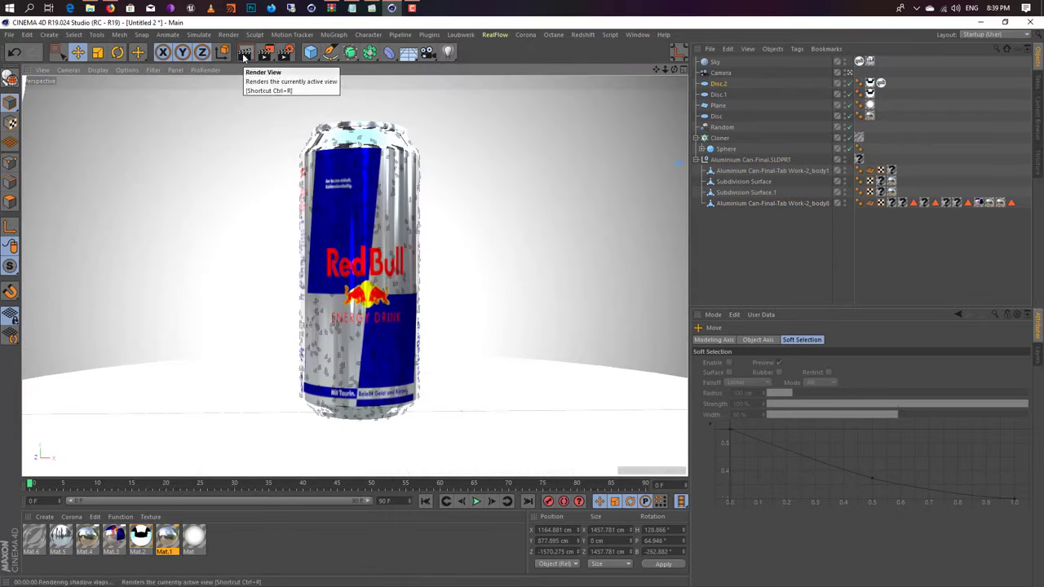
- Apply the ConcreteOfficeOutside HDRI from the Commercial Locations pack and close the browser
double_click(861, 62)
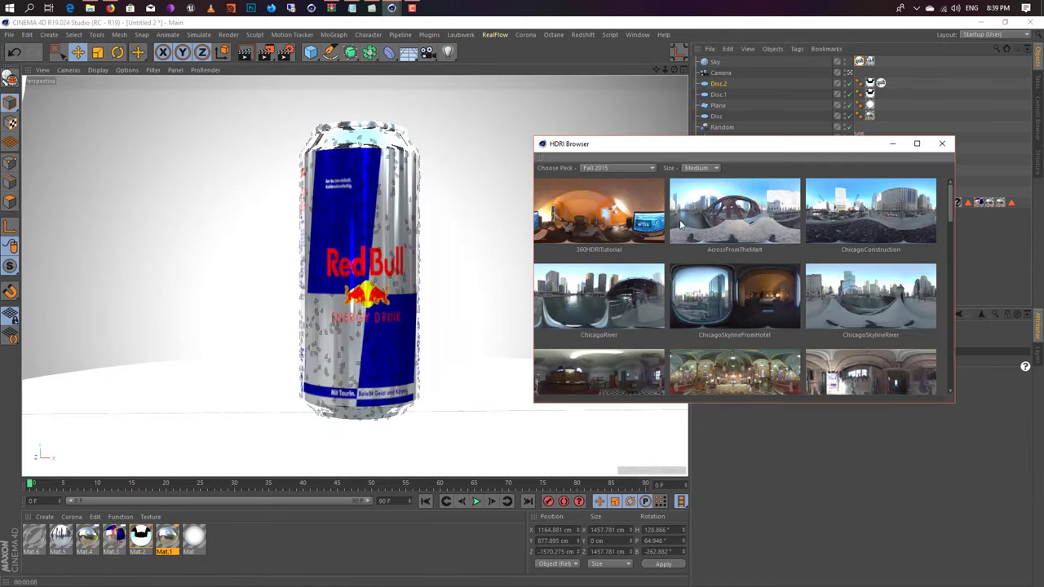
click(651, 238)
click(244, 51)
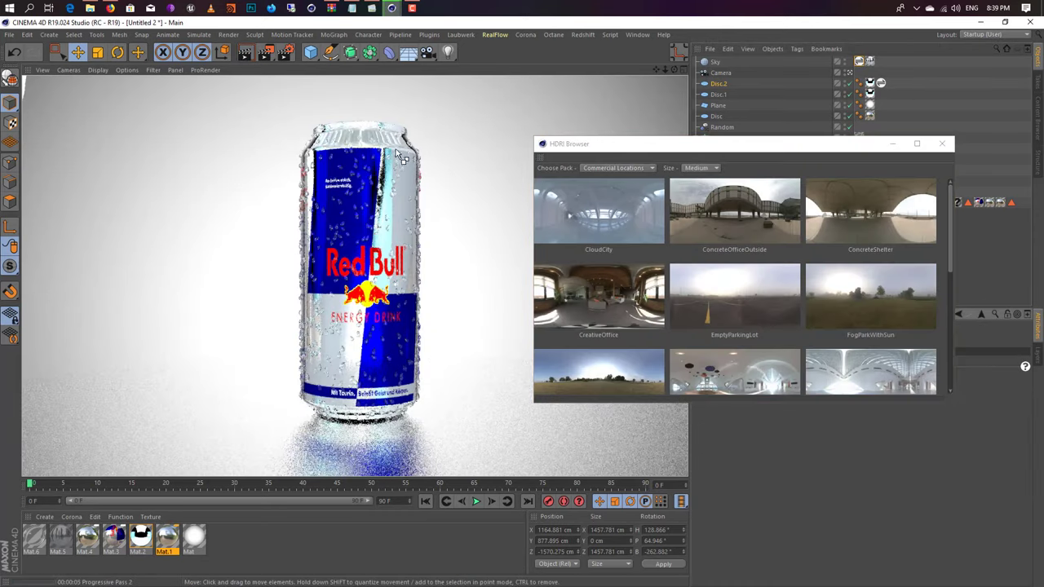
double_click(166, 538)
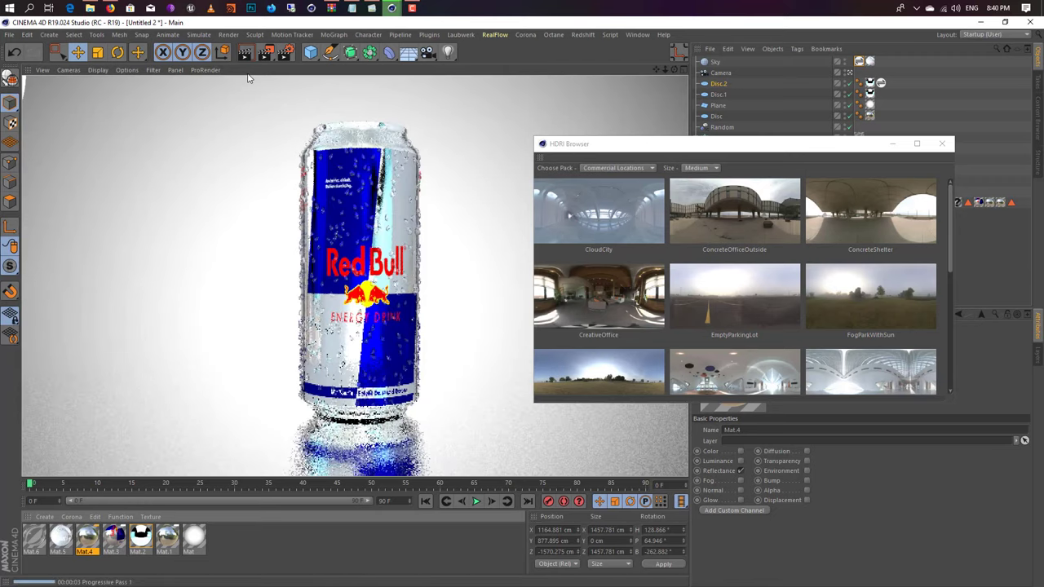
double_click(735, 234)
click(941, 143)
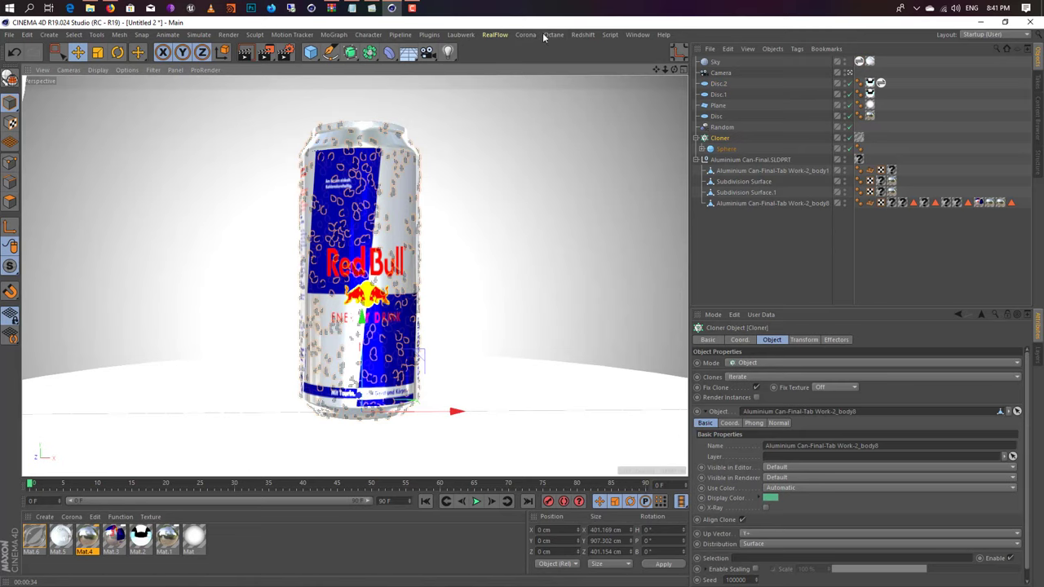
- Add a RealFlow scene, a circle emitter and a Helix spline
click(494, 35)
click(501, 47)
click(586, 67)
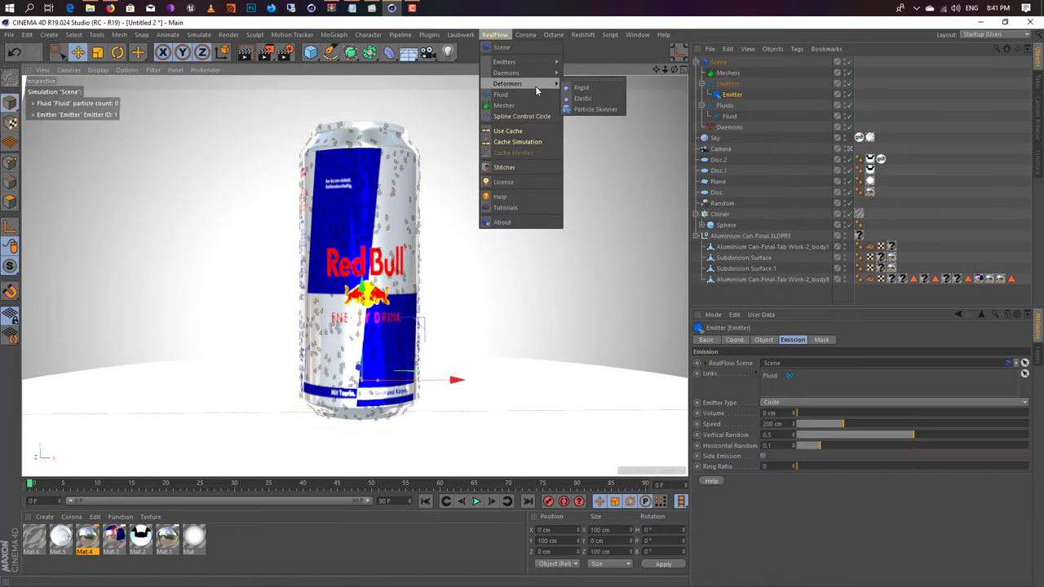
drag(331, 53, 367, 98)
key(F5)
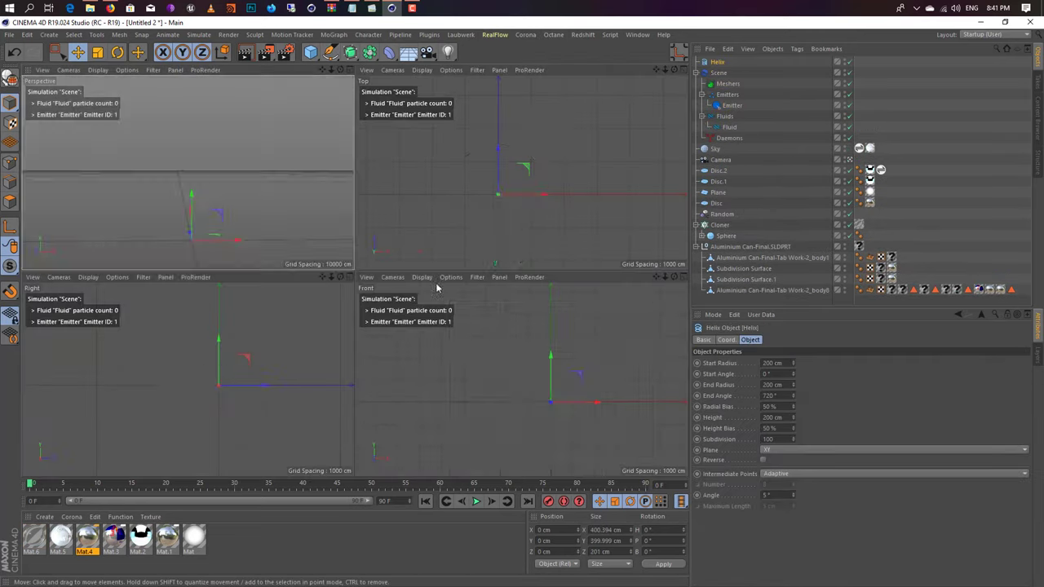
- Set the Helix to plane XZ and scale it: radius 324–396 cm, 1014 cm tall
click(778, 454)
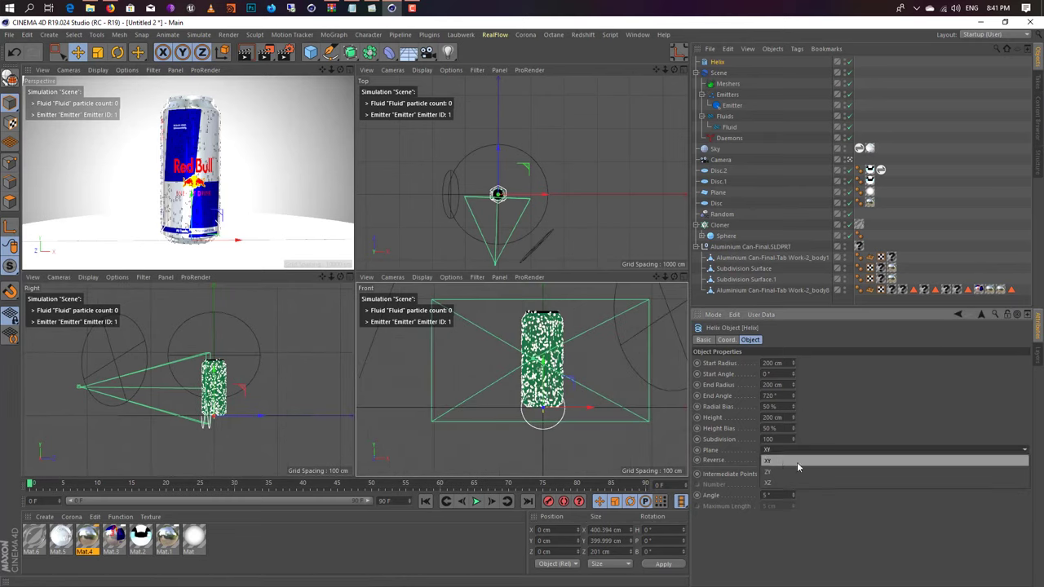
key(t)
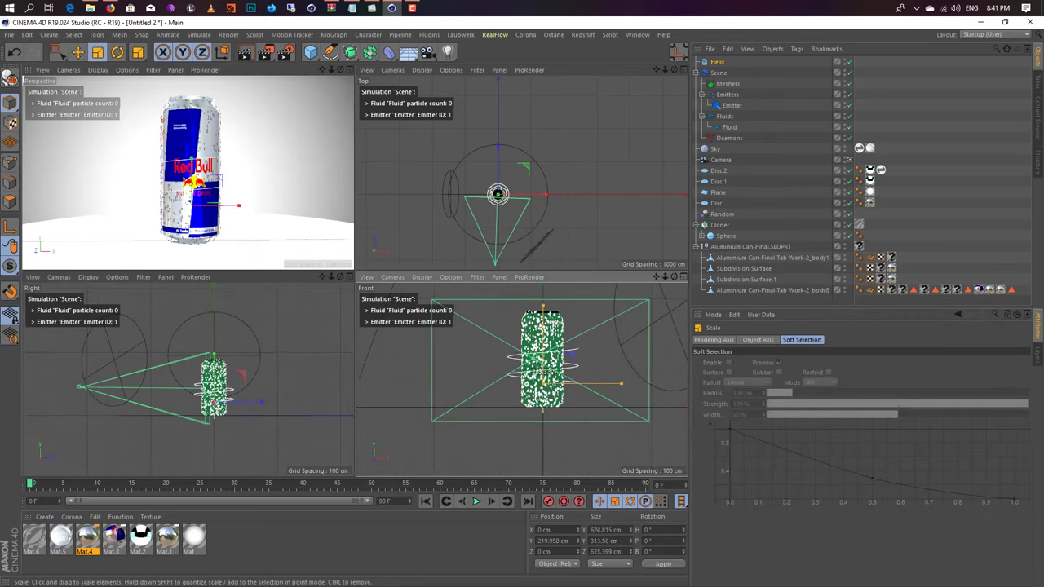
drag(637, 383, 645, 383)
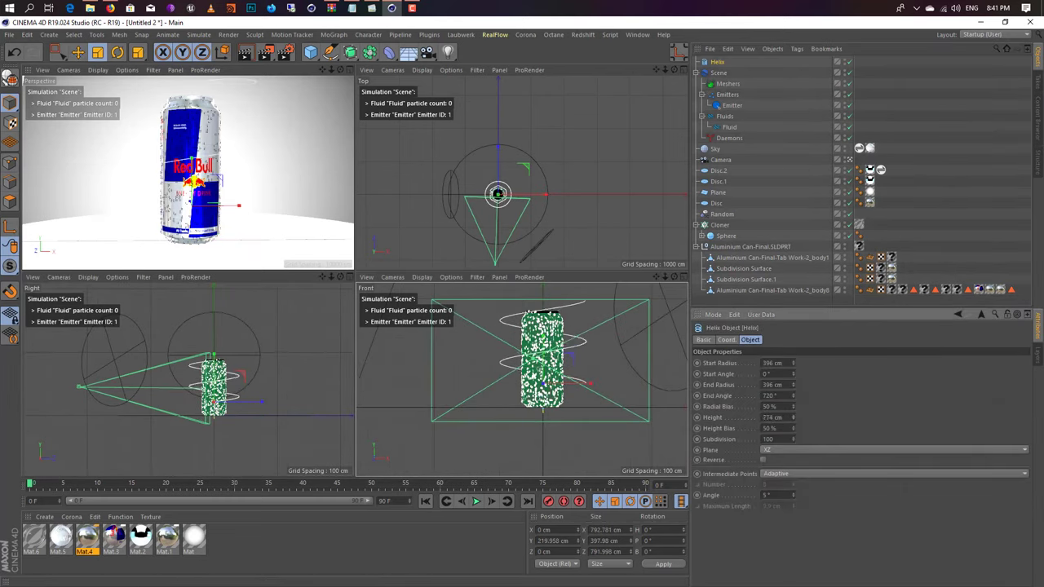
key(e)
click(605, 362)
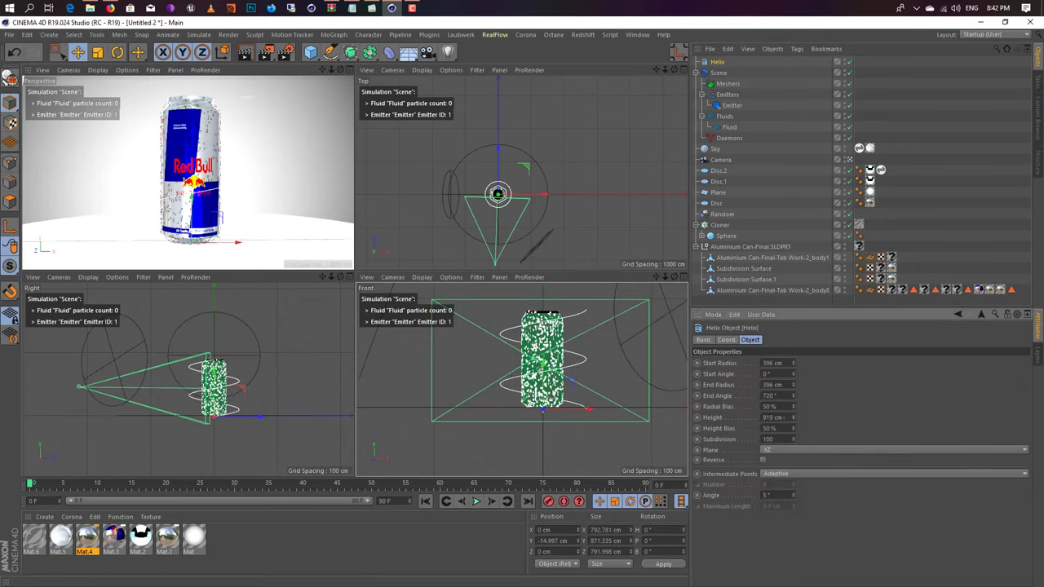
drag(793, 406, 797, 400)
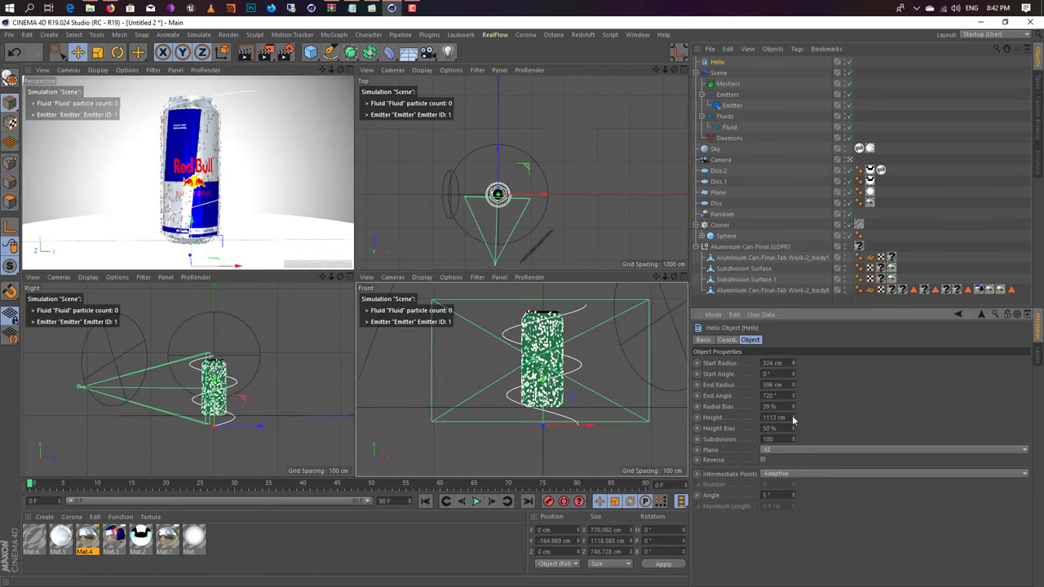
- Select the Helix in the full perspective view and bring up the RealFlow daemons list
middle_click(186, 194)
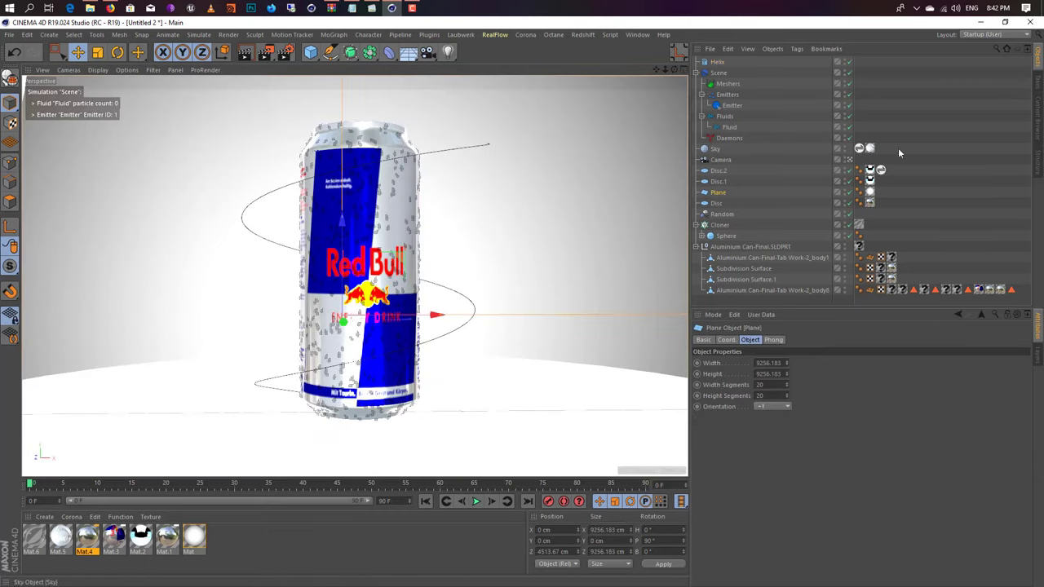
click(846, 194)
click(846, 195)
click(243, 216)
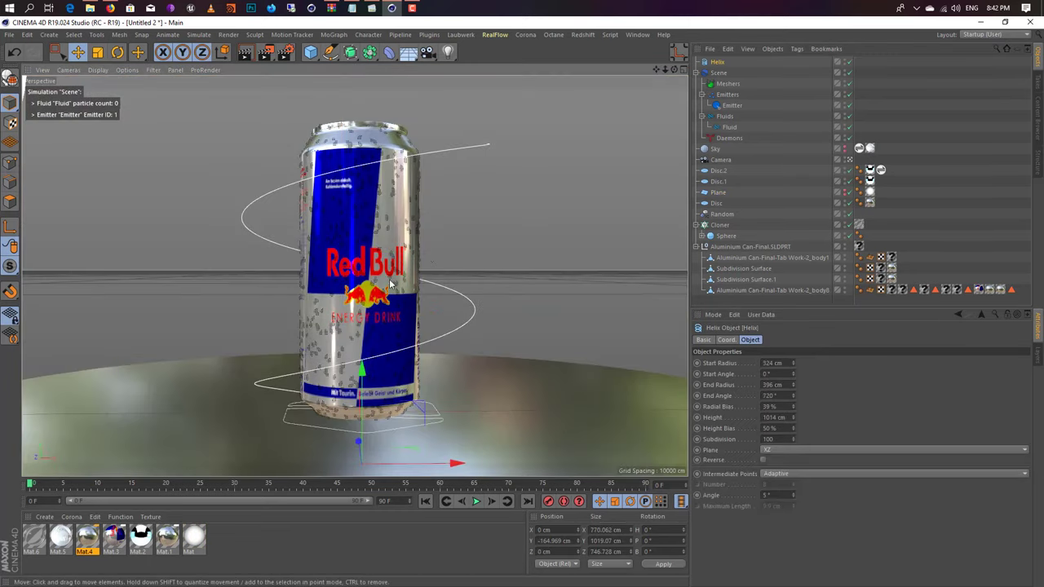
click(494, 34)
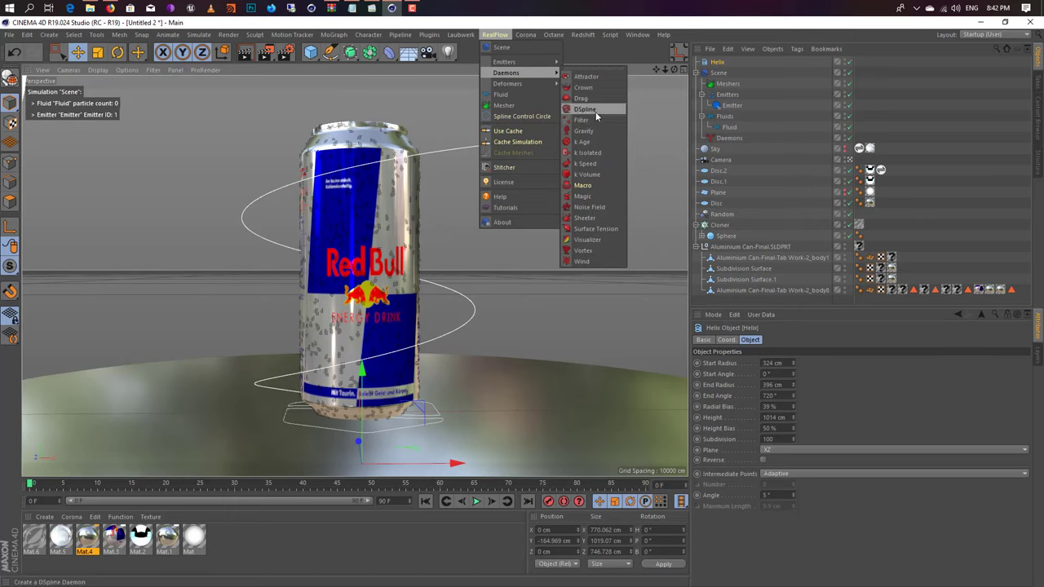
- Add a DSpline daemon linked to the Helix, then tilt and move the emitter beside the can top
click(584, 109)
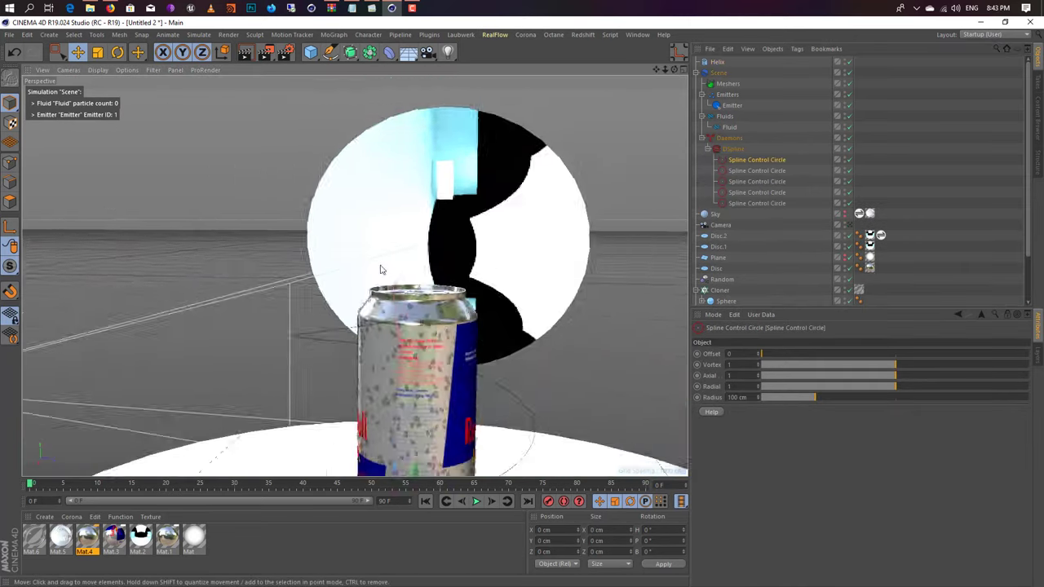
alt+drag(408, 212, 504, 172)
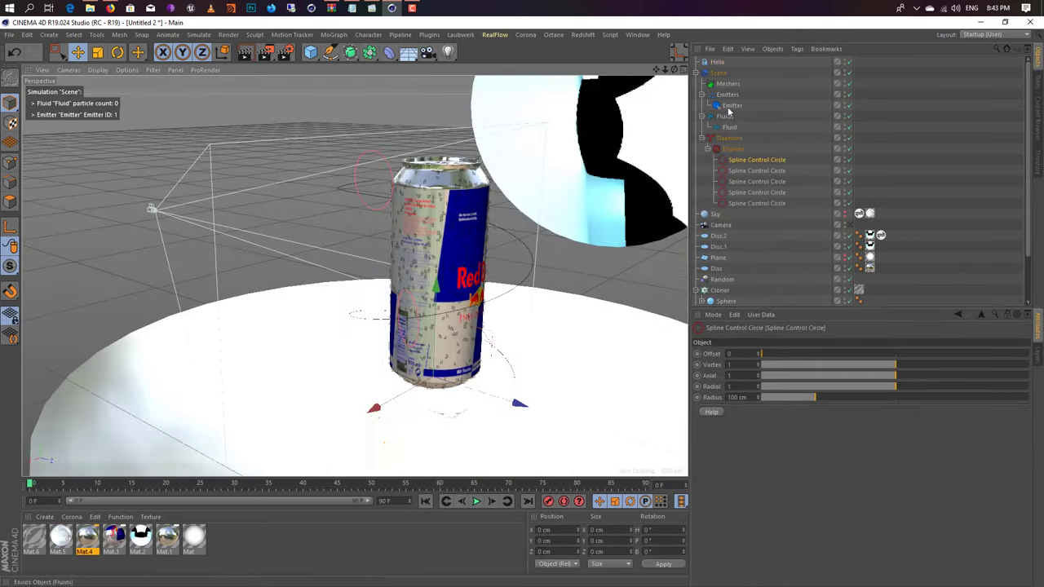
click(732, 106)
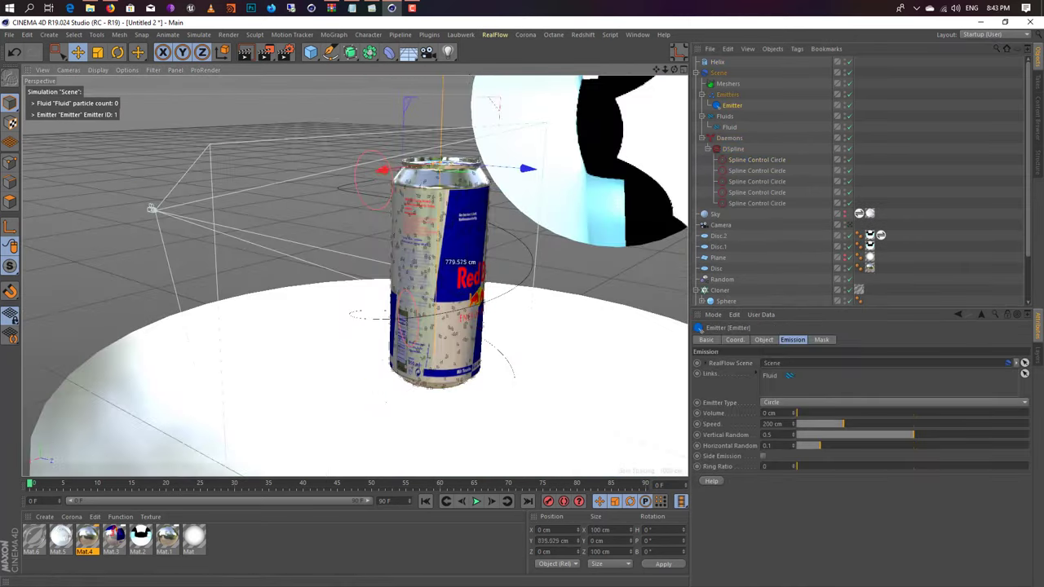
scroll(499, 224, up, 5)
key(r)
mouse_move(499, 224)
alt+mouse_down()
mouse_move(323, 214)
mouse_move(371, 366)
alt+mouse_up()
key(t)
key(e)
key(e)
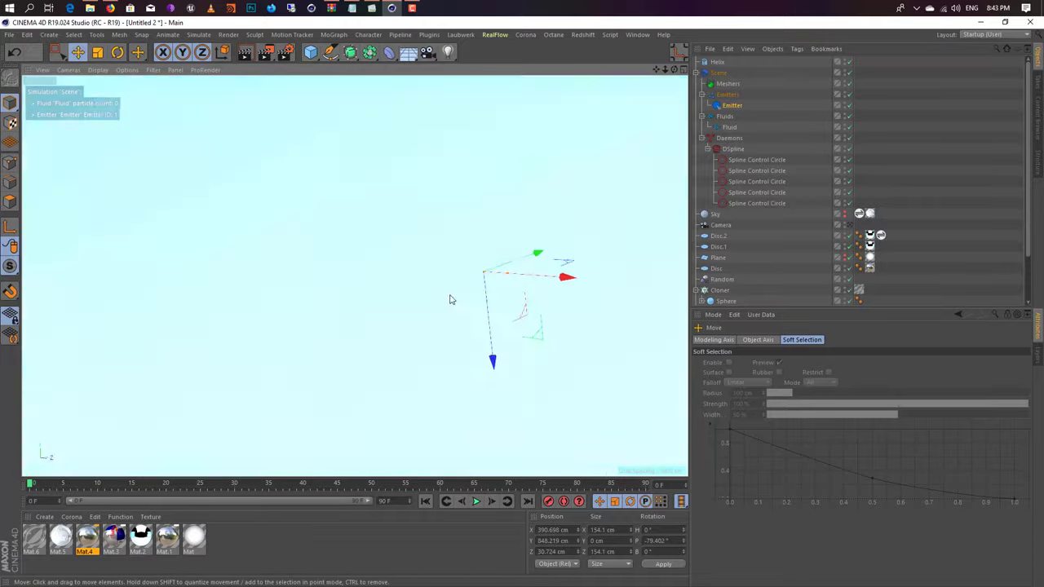
mouse_move(420, 231)
alt+mouse_down()
mouse_move(486, 269)
mouse_move(456, 343)
alt+mouse_up()
- Play the simulation to check that the emitter releases fluid particles along the helix
click(475, 501)
mouse_move(424, 269)
alt+mouse_down()
mouse_move(394, 285)
mouse_move(551, 289)
mouse_move(505, 397)
alt+mouse_up()
key(F8)
- Extend the timeline's end frame to 1000 F
double_click(383, 500)
text(1000)
key(Return)
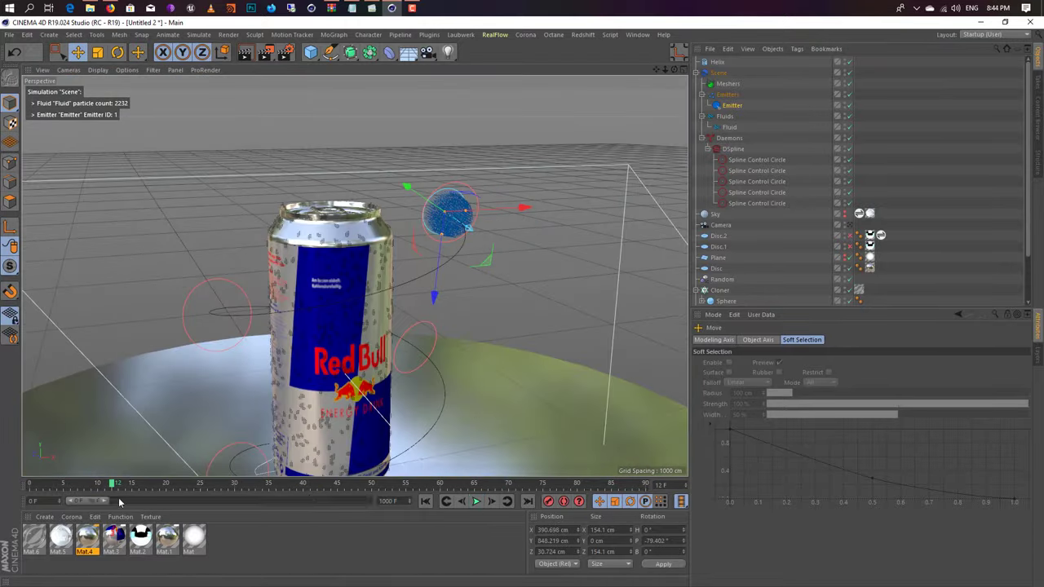
- Set the DSpline daemon's Vortex and Axial Strength to 4, test-playing the simulation
click(732, 149)
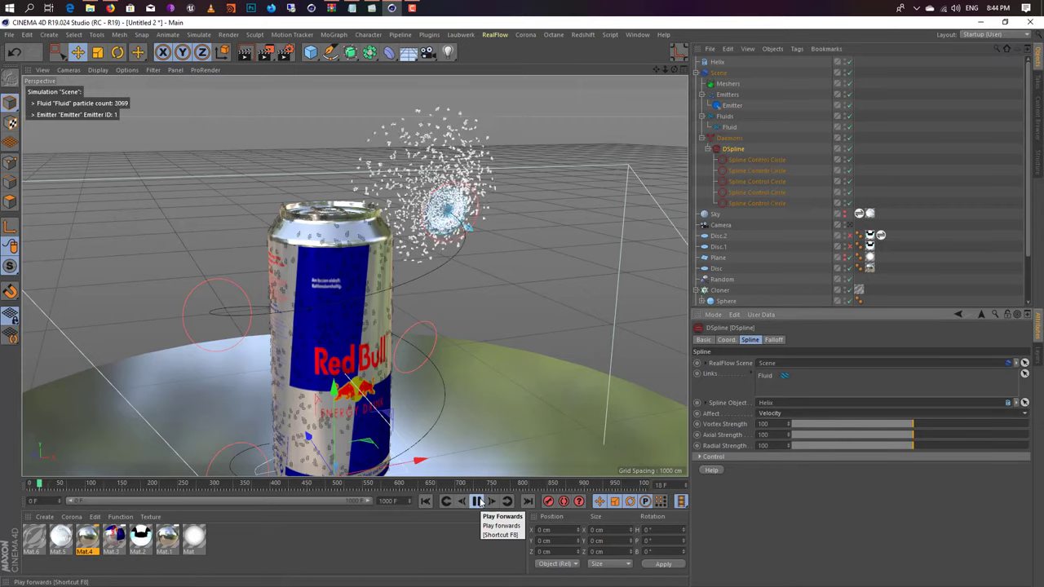
double_click(778, 424)
key(Tab)
text(1)
key(Return)
key(F8)
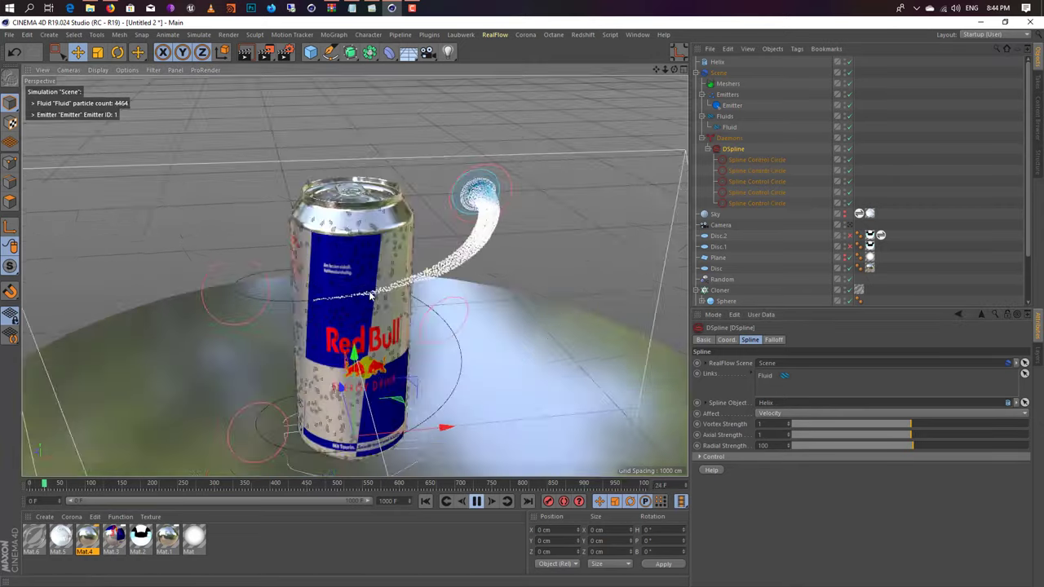
mouse_move(597, 436)
alt+mouse_down()
mouse_move(593, 234)
mouse_move(542, 227)
alt+mouse_up()
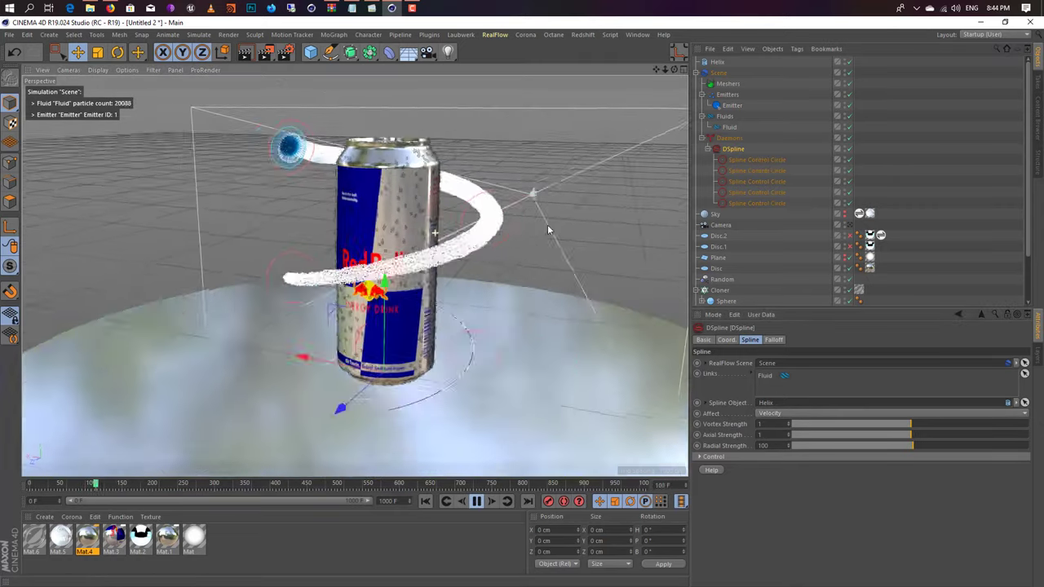
click(475, 501)
text(4)
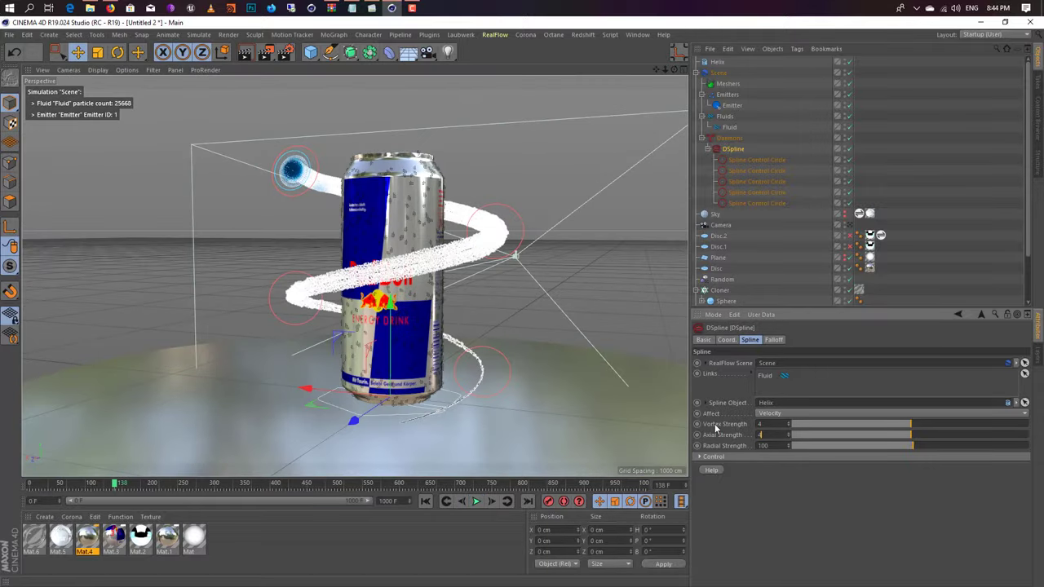
key(Return)
key(shift+f)
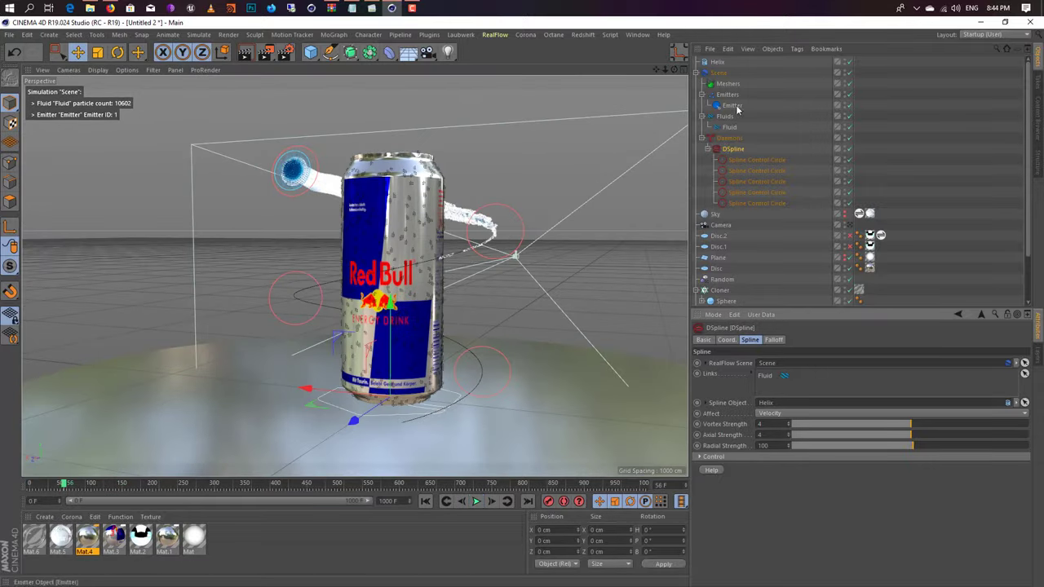
- With the emitter selected, add a RealFlow Noise Field daemon to the scene
click(733, 106)
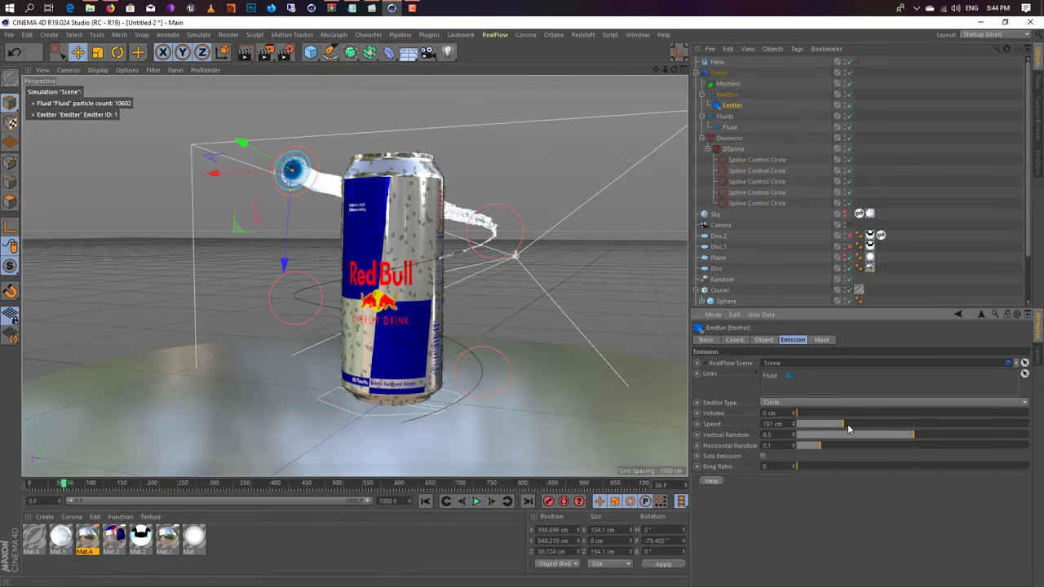
click(477, 501)
alt+drag(358, 285, 403, 206)
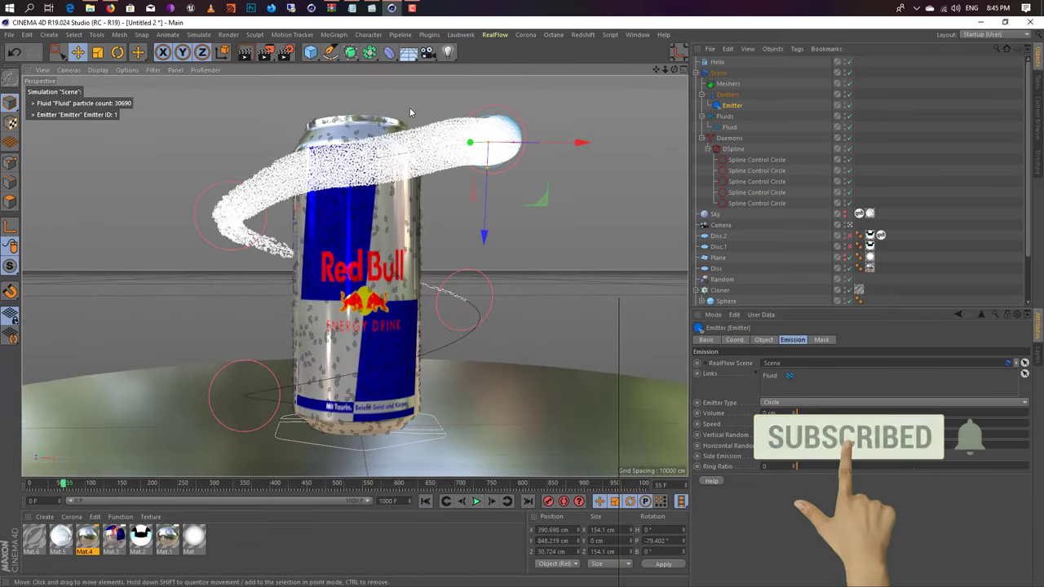
click(494, 35)
mouse_move(604, 234)
click(589, 207)
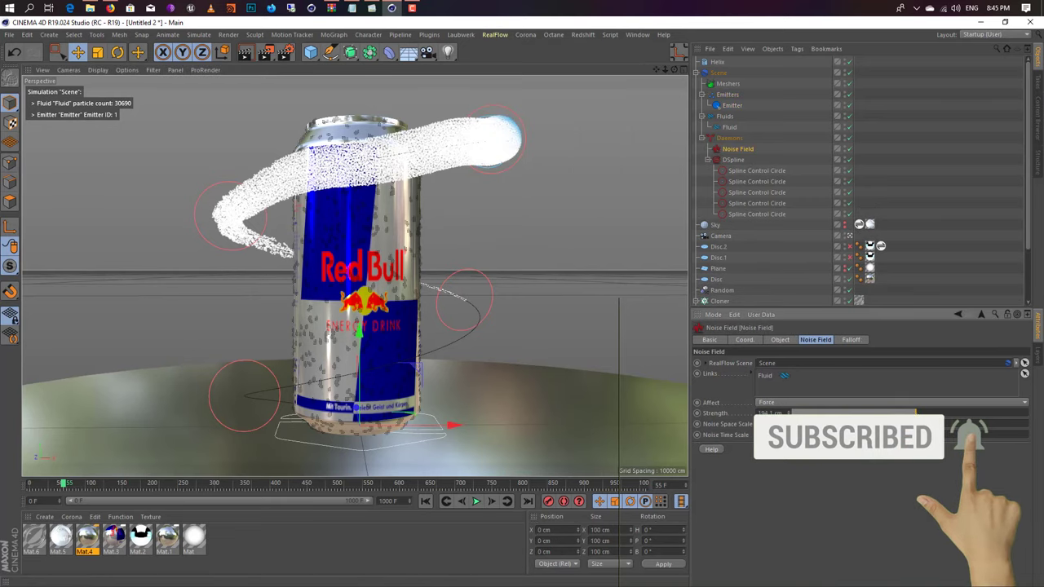
- Rotate the DSpline helix around the can's axis to a new angle and replay the simulation
click(477, 501)
click(478, 502)
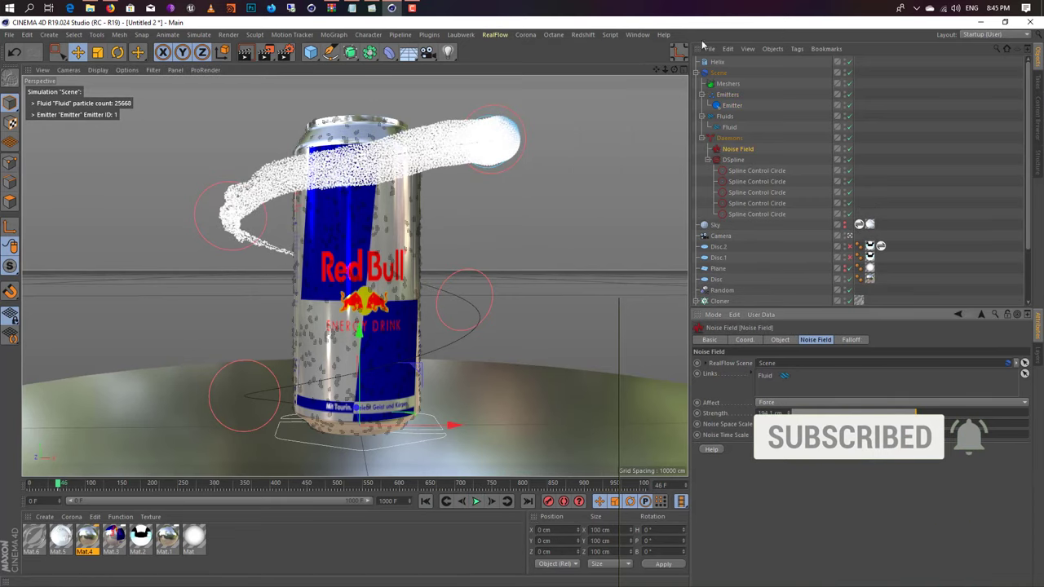
click(733, 159)
key(r)
drag(230, 463, 231, 463)
click(476, 502)
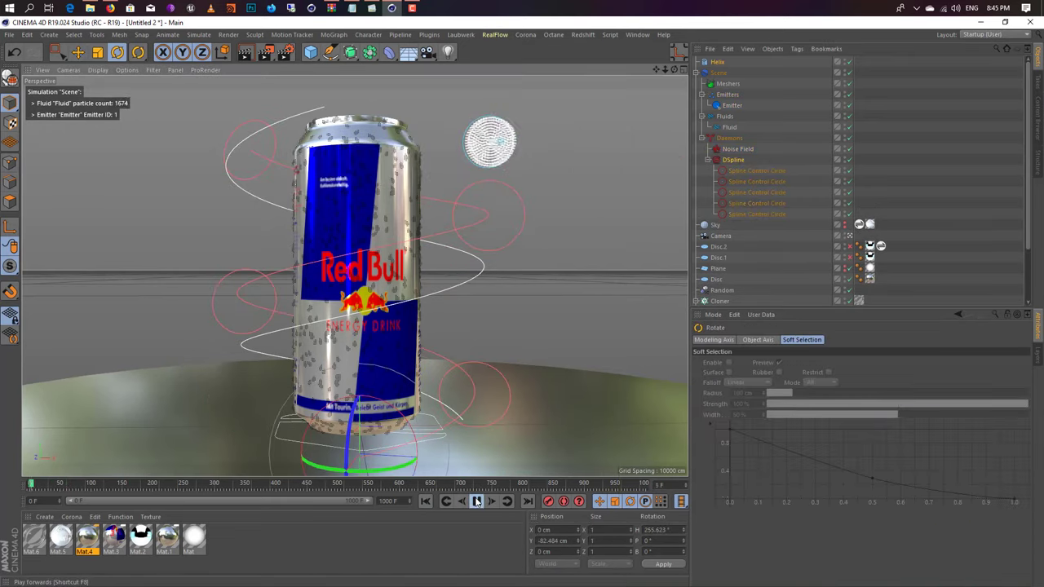
ctrl+click(732, 106)
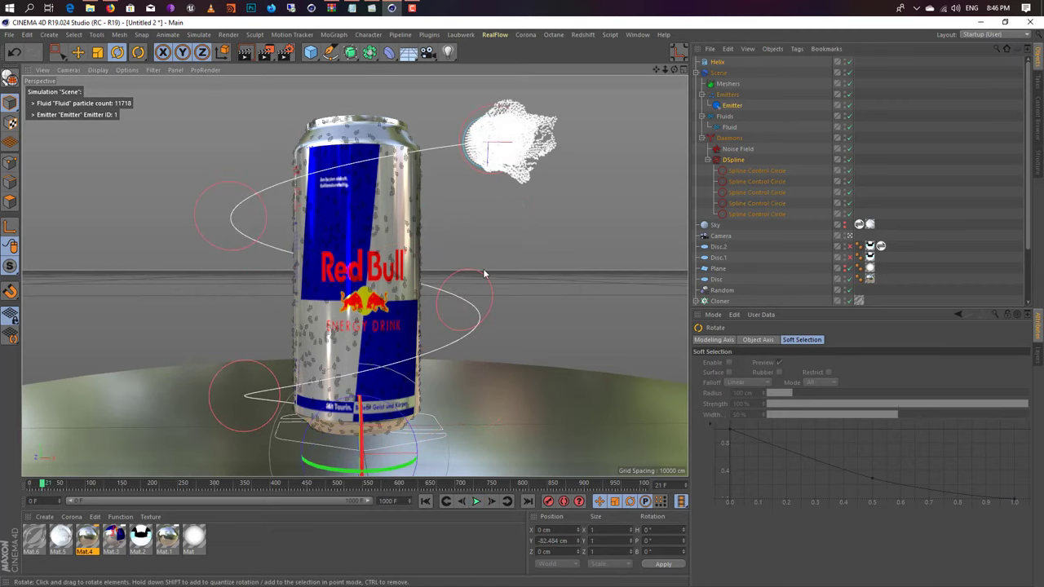
drag(310, 464, 249, 447)
drag(435, 455, 389, 421)
click(389, 422)
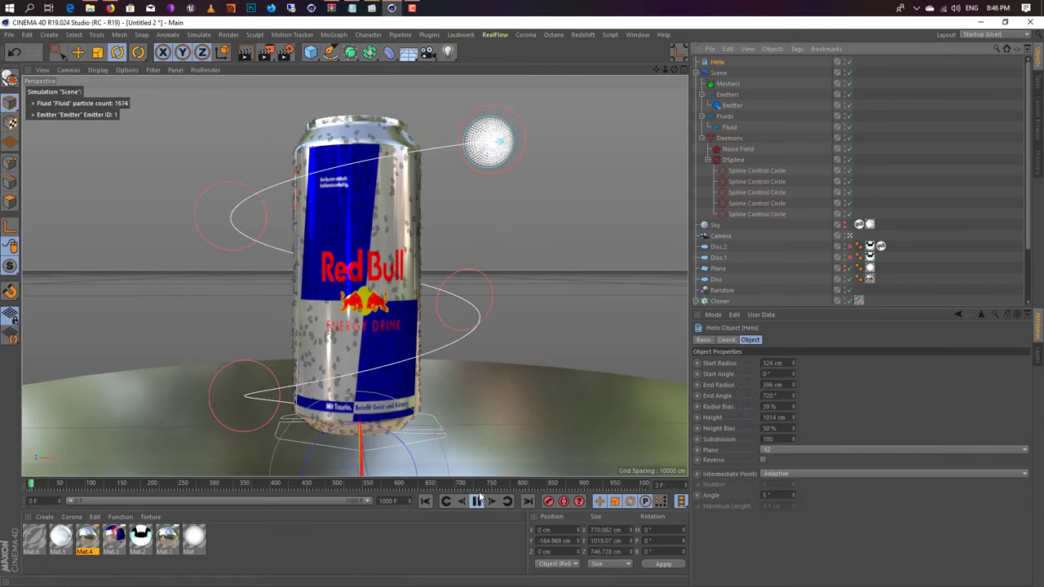
alt+drag(407, 245, 363, 129)
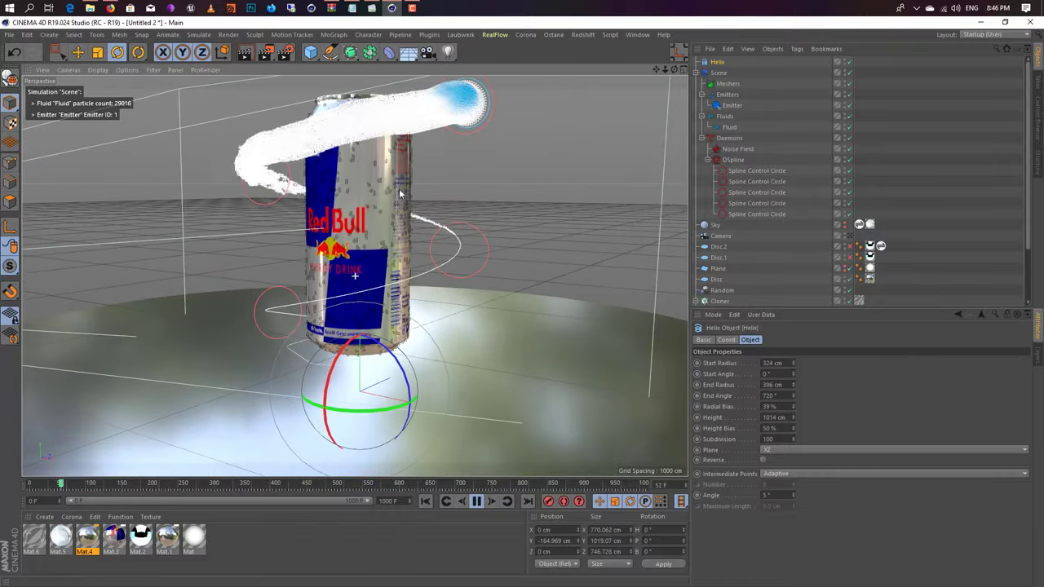
- Add a RealFlow Mesher and play the simulation to see the meshed liquid surface
click(495, 34)
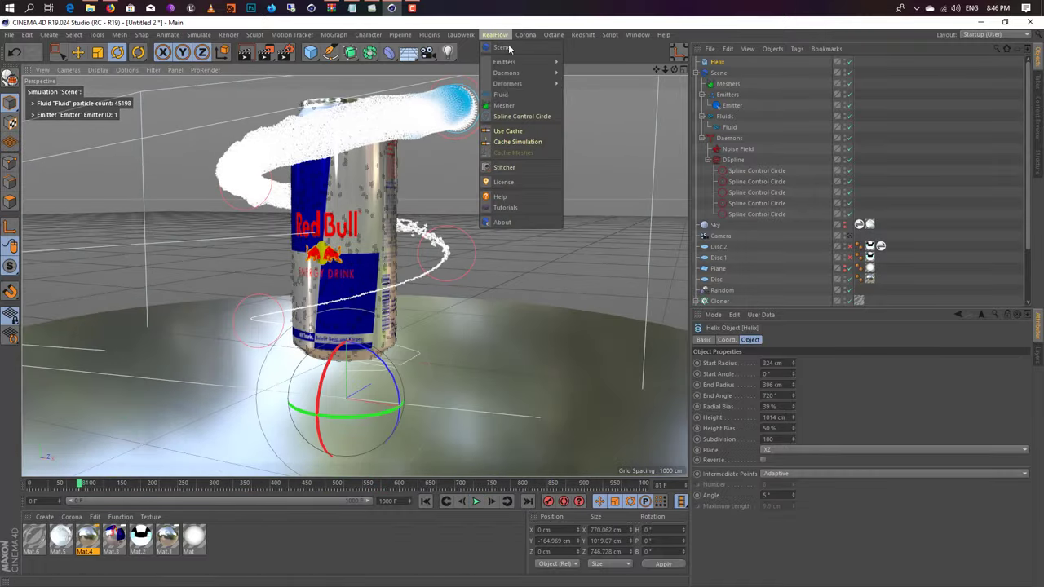
click(506, 114)
click(424, 501)
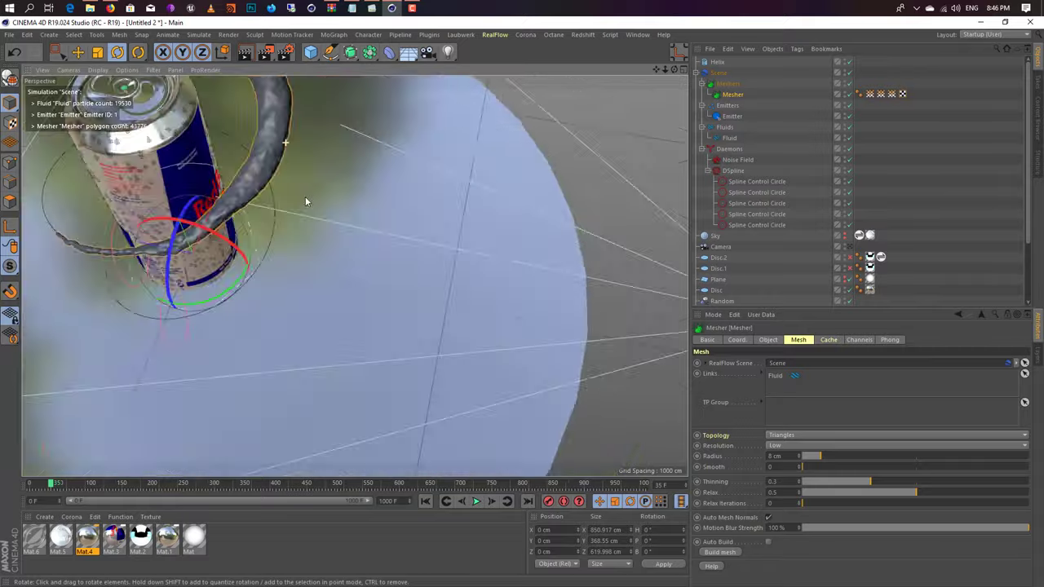
- Set the Noise Field daemon's Strength to 468 cm and replay the simulation
click(737, 159)
click(881, 402)
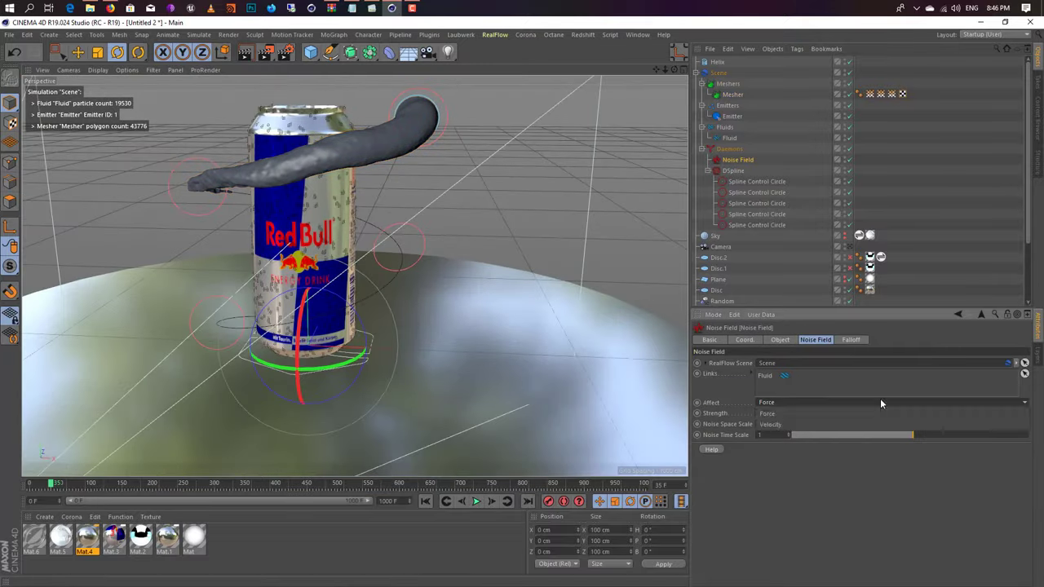
click(477, 503)
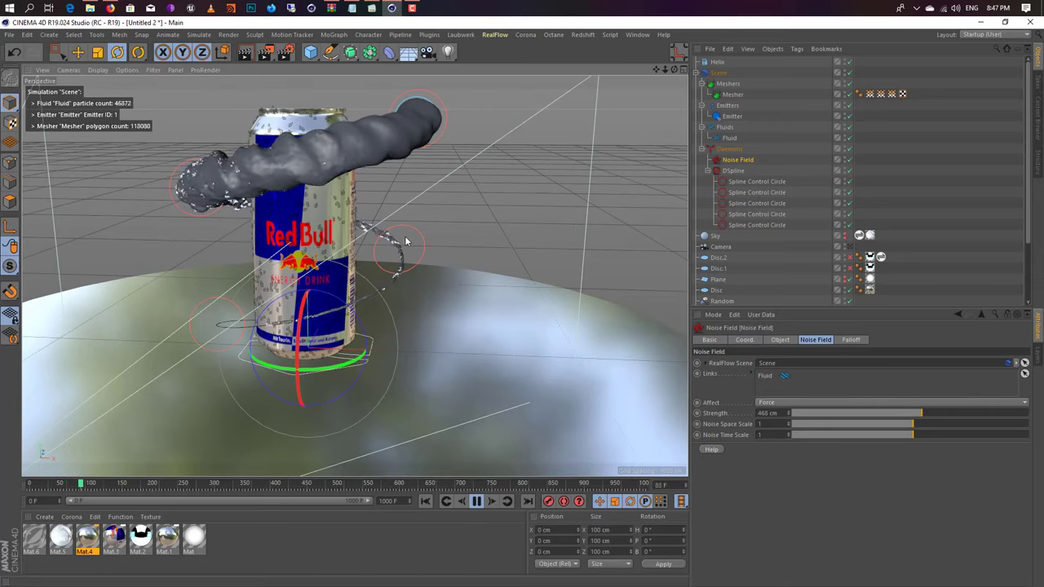
- Scale the emitter down to about 85 cm and play the simulation again
mouse_move(533, 318)
alt+mouse_down()
mouse_move(244, 208)
mouse_move(318, 241)
alt+mouse_up()
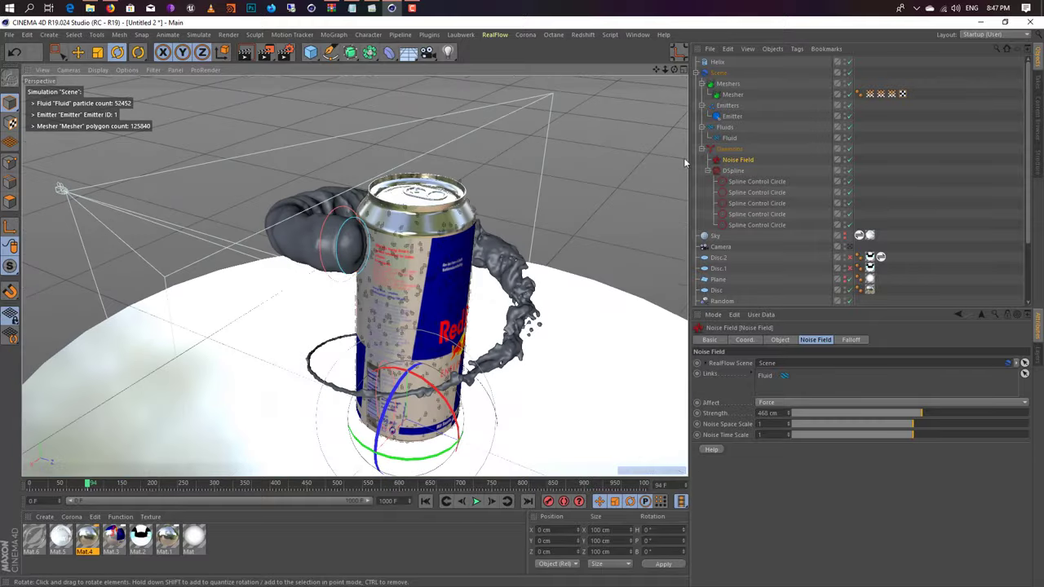
click(333, 247)
key(t)
key(F8)
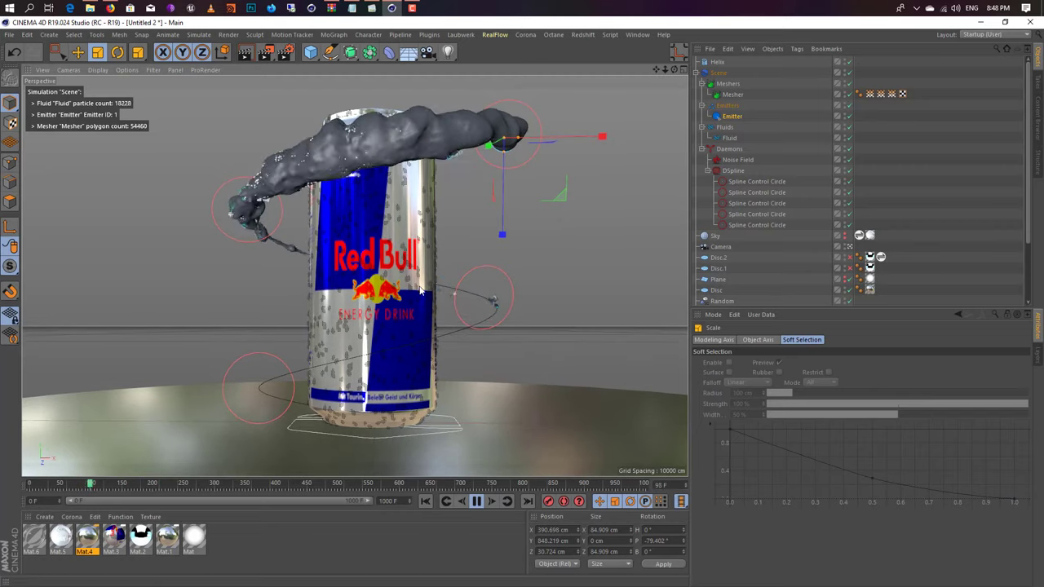
- Set DSpline Vortex and Axial Strength to 0 and Radial Strength to 285.4, then replay
click(476, 500)
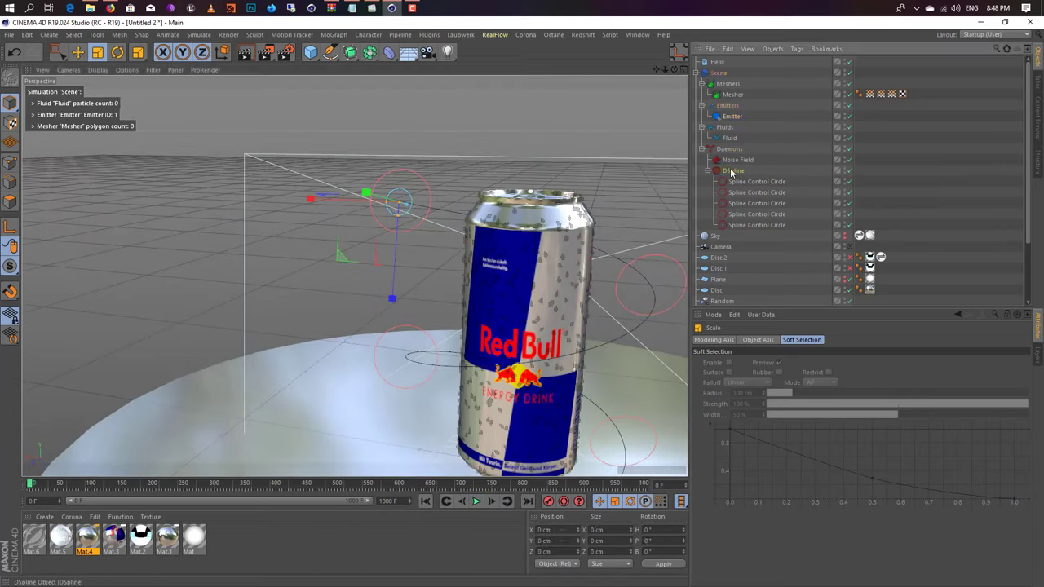
click(734, 171)
click(476, 500)
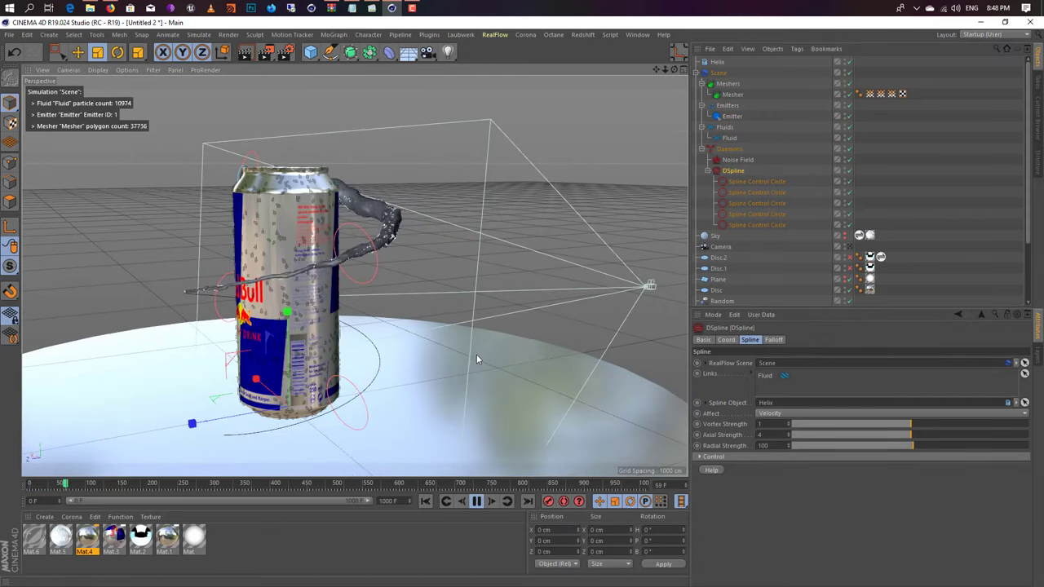
alt+drag(475, 355, 167, 284)
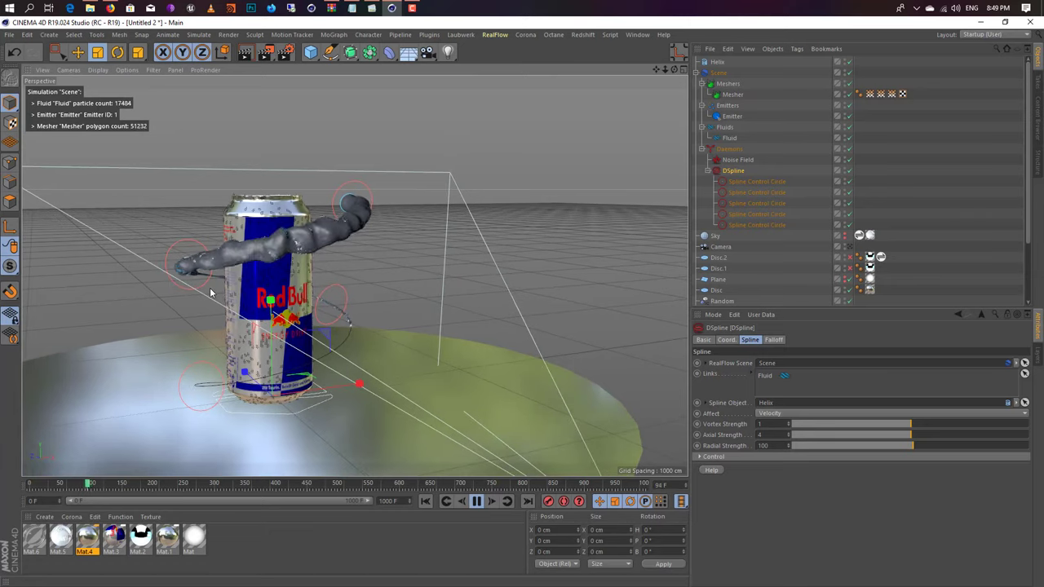
- Raise Noise Field Strength to 1107.3 cm, view through the scene camera, and duplicate the Mesher
click(452, 504)
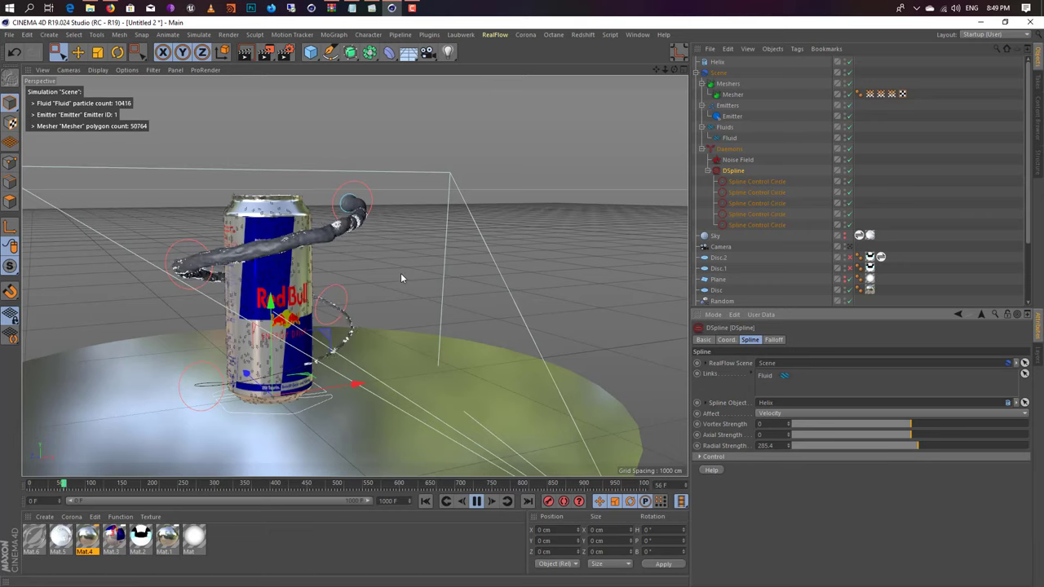
click(849, 247)
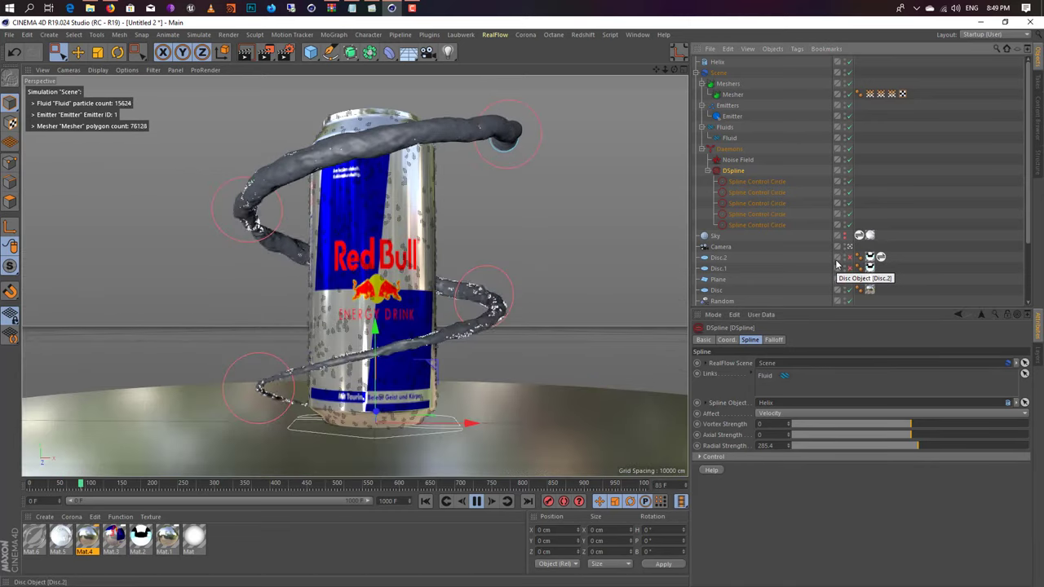
key(Up)
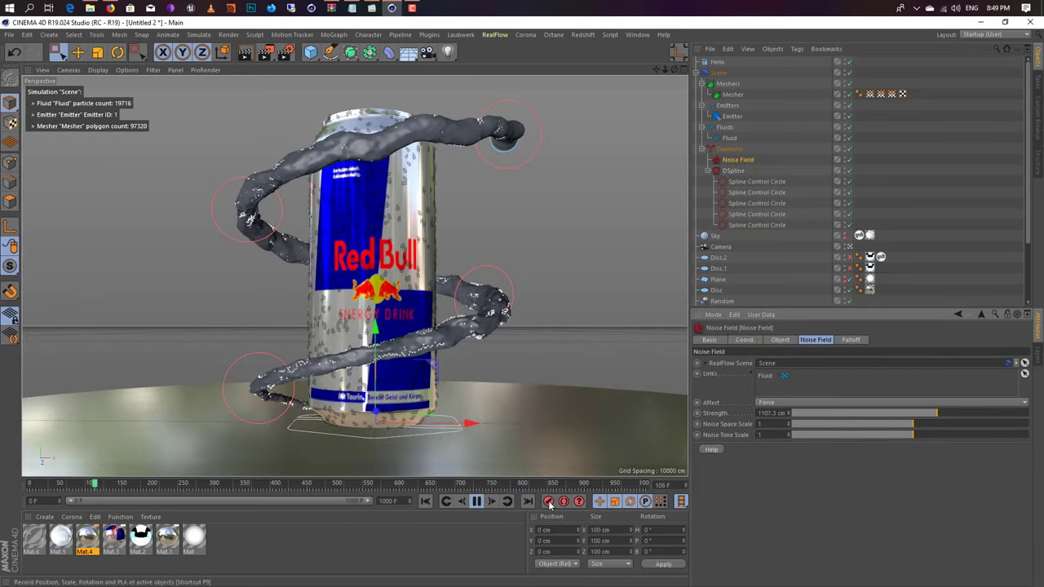
click(476, 501)
ctrl+drag(732, 94, 735, 113)
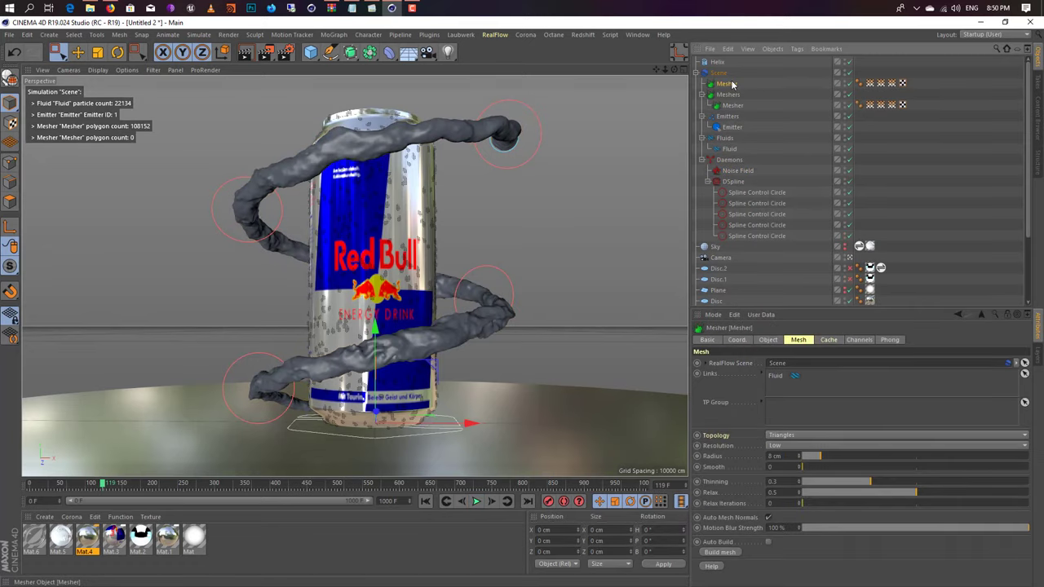
- Bake the Mesher into polygons with C, rotate it around the can, and drag Mat.6 onto it
key(c)
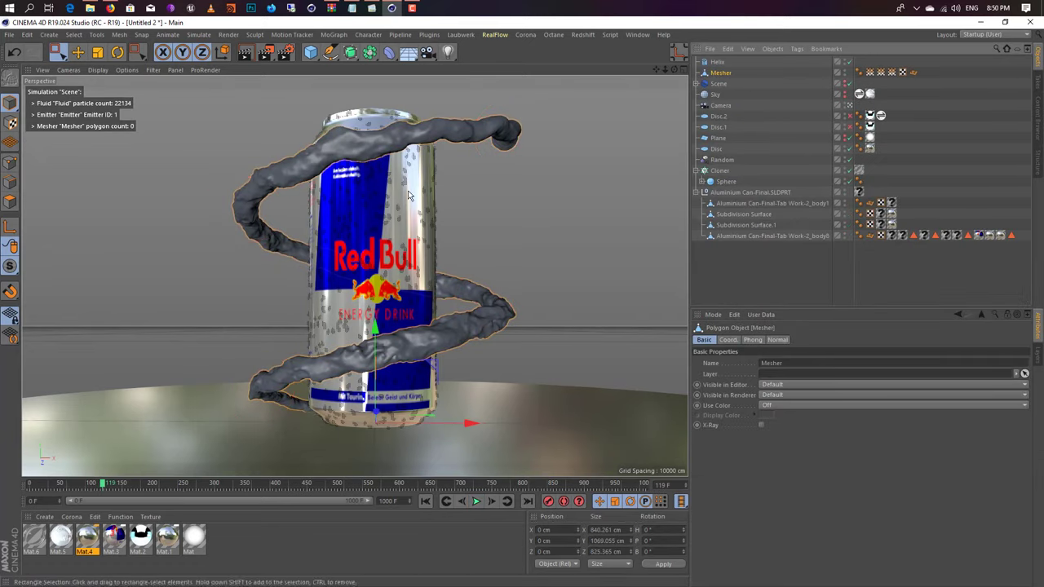
key(r)
drag(291, 427, 465, 81)
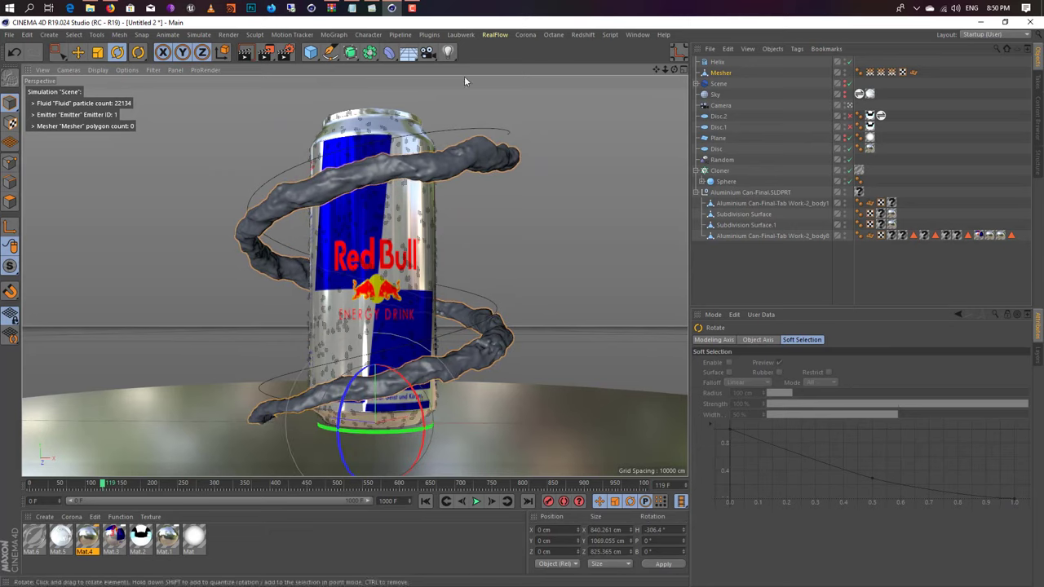
drag(34, 536, 457, 159)
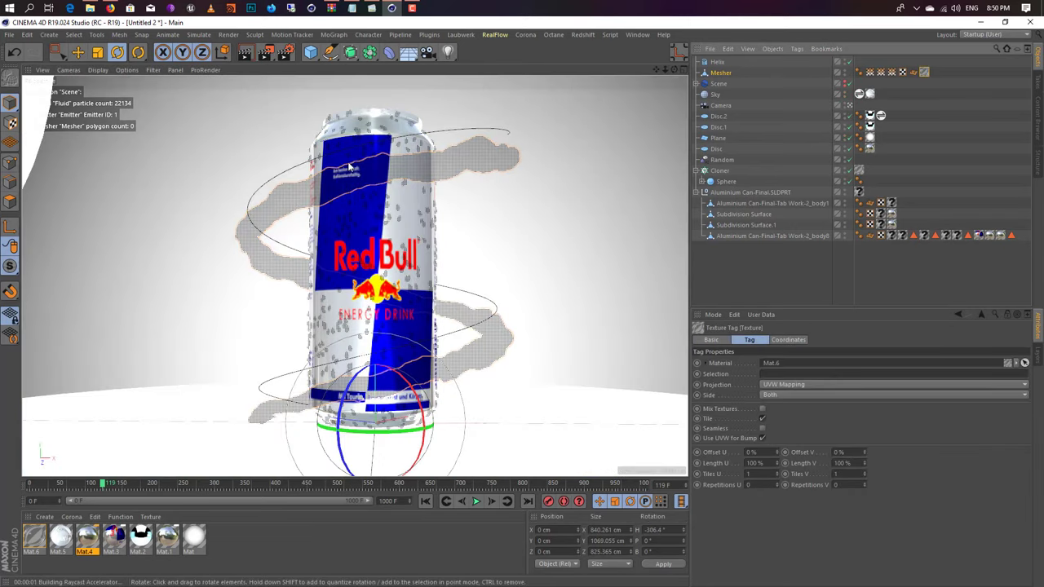